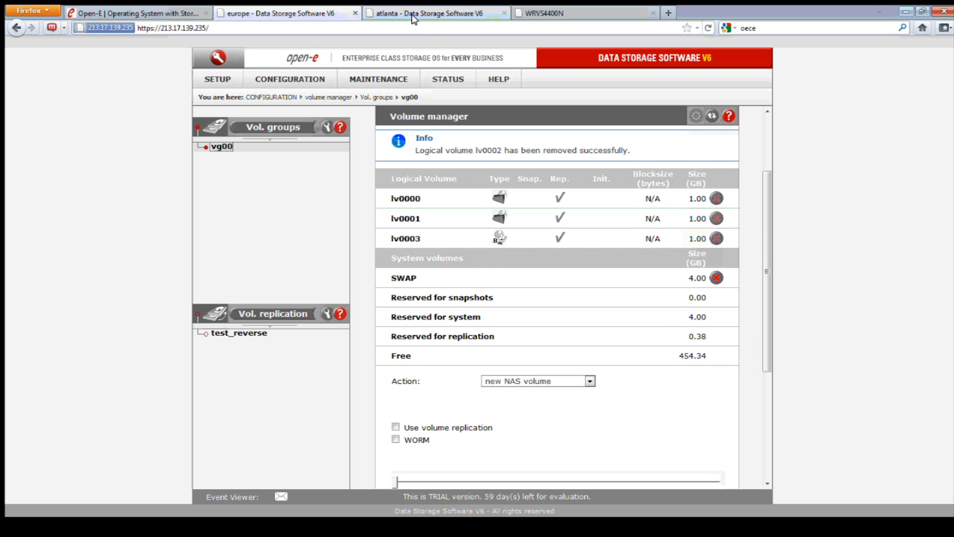
Step: Open the volume replication settings on the atlanta server and read the Mirror server IP help about replicating over WAN
click(581, 14)
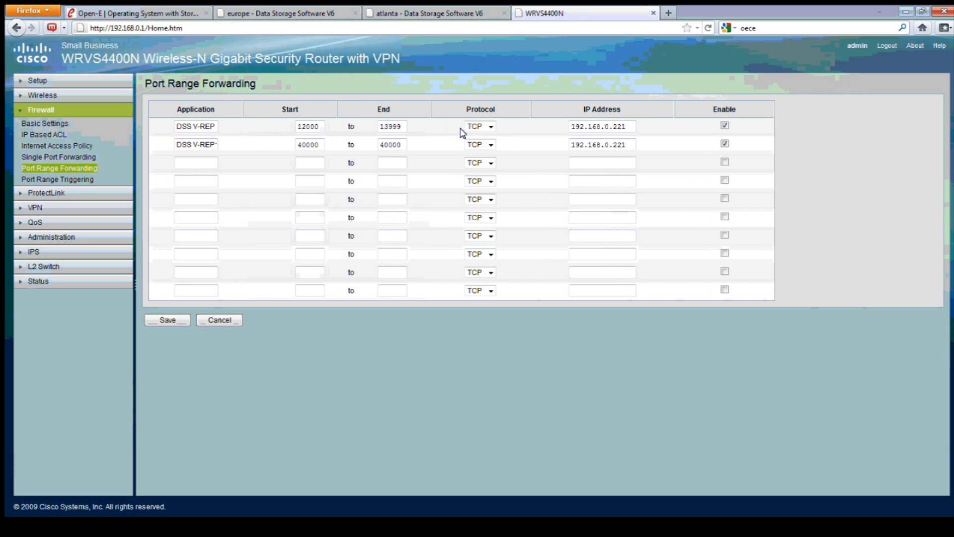
click(442, 11)
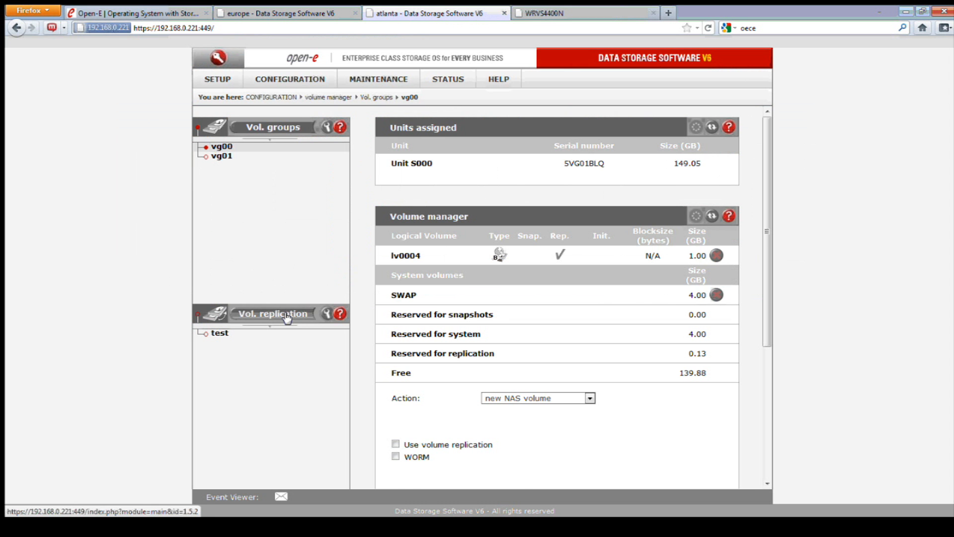
click(291, 318)
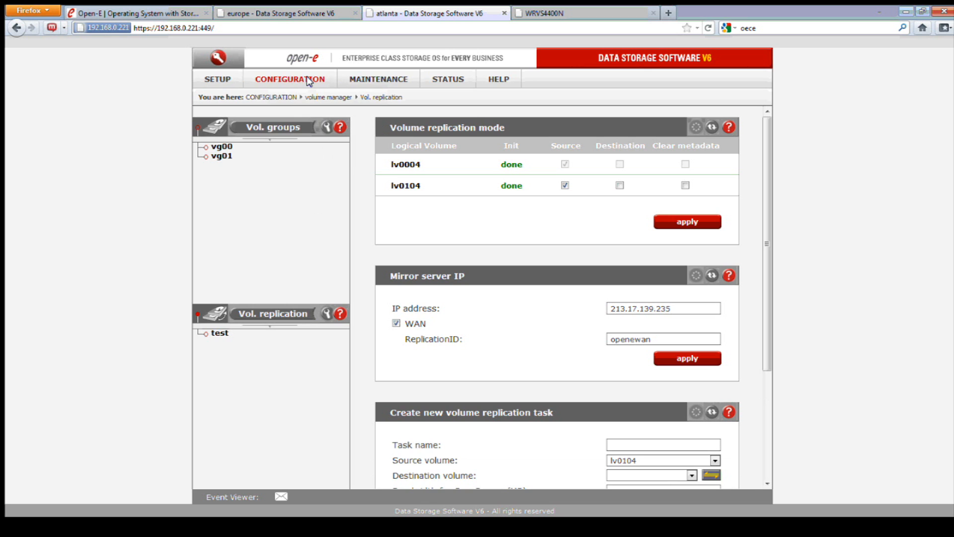
mouse_move(308, 81)
mouse_move(343, 96)
click(728, 277)
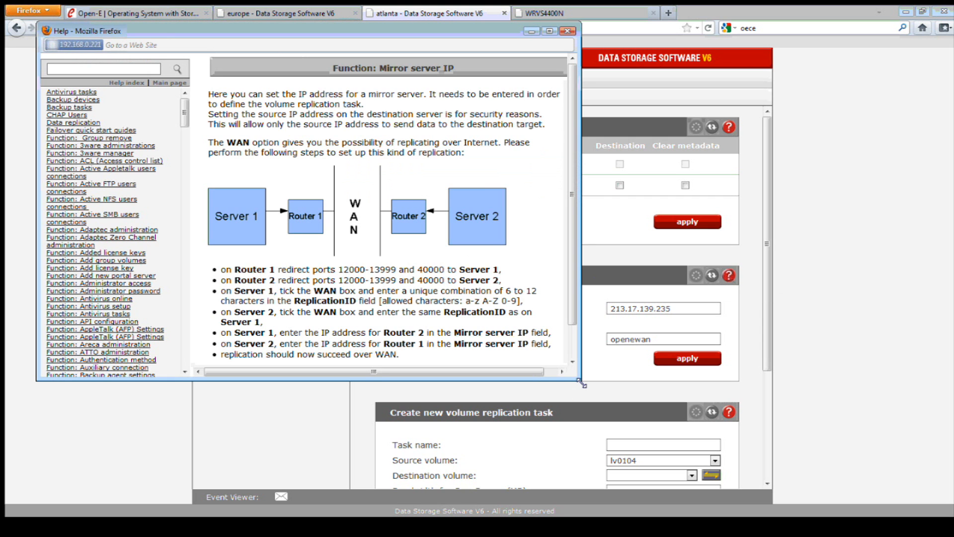
drag(580, 380, 596, 468)
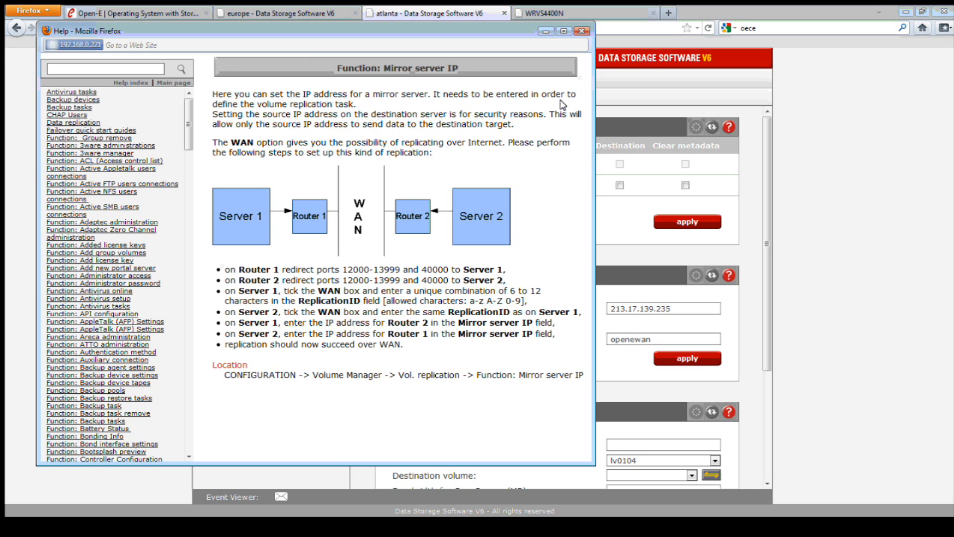
click(581, 31)
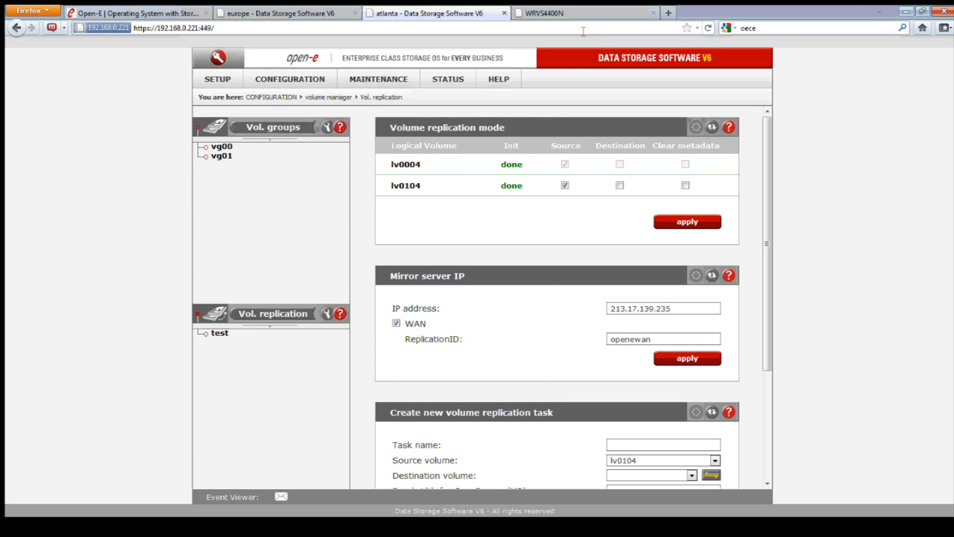
Step: Review the router's DSS V-REP port range forwarding entries, checking their names, port ranges, protocol, target IP address and enabled state
click(581, 14)
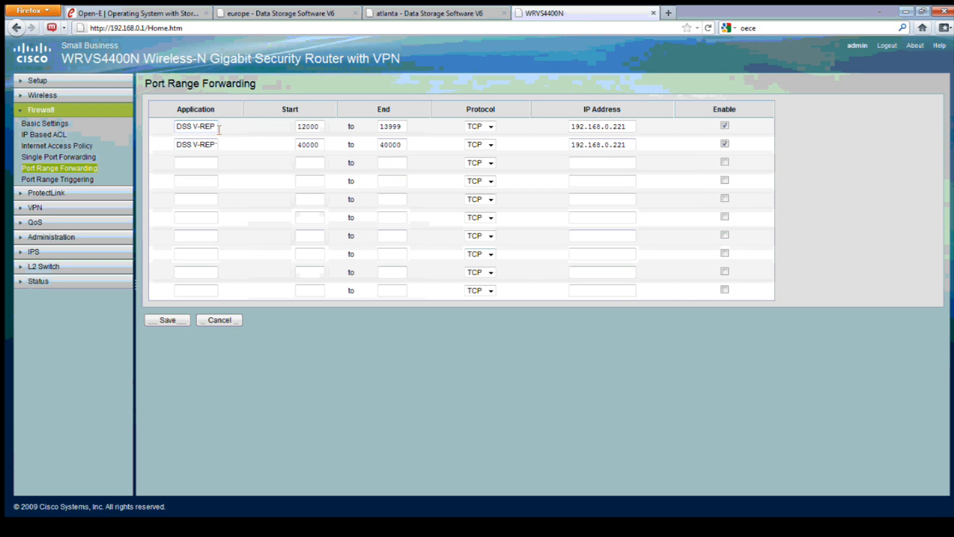
drag(216, 128, 220, 146)
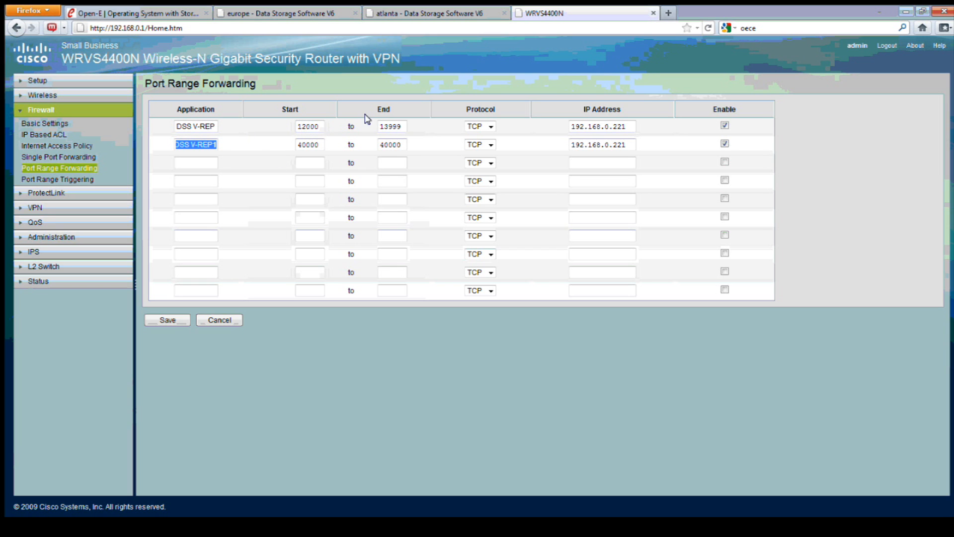
drag(403, 127, 376, 126)
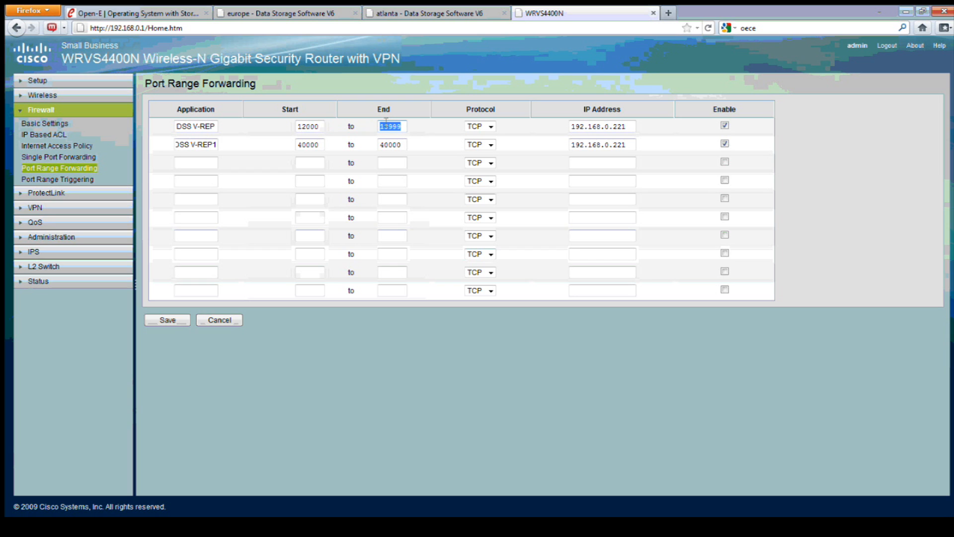
click(501, 126)
click(630, 130)
drag(631, 144, 562, 142)
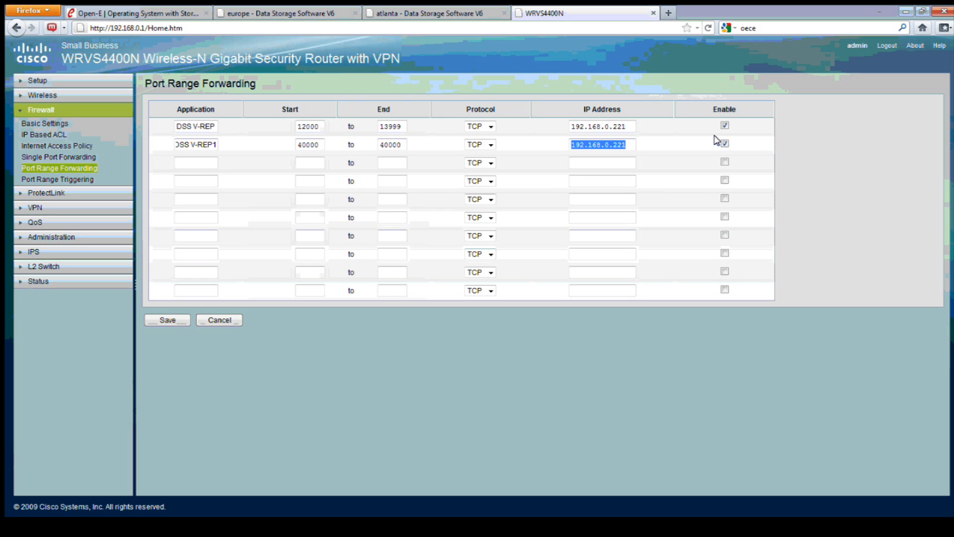
click(825, 136)
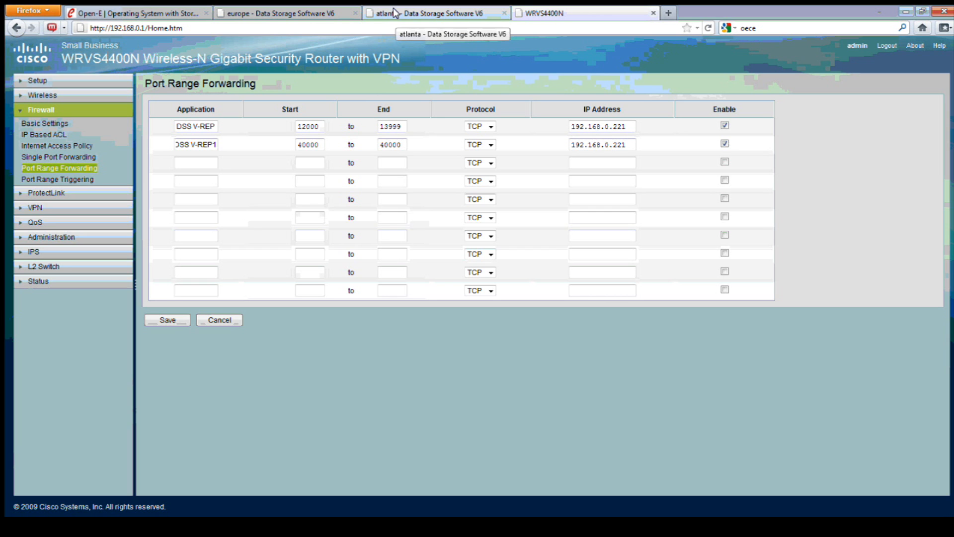
Step: Return to the atlanta server and check its own IP address against the router's forwarding target
click(452, 17)
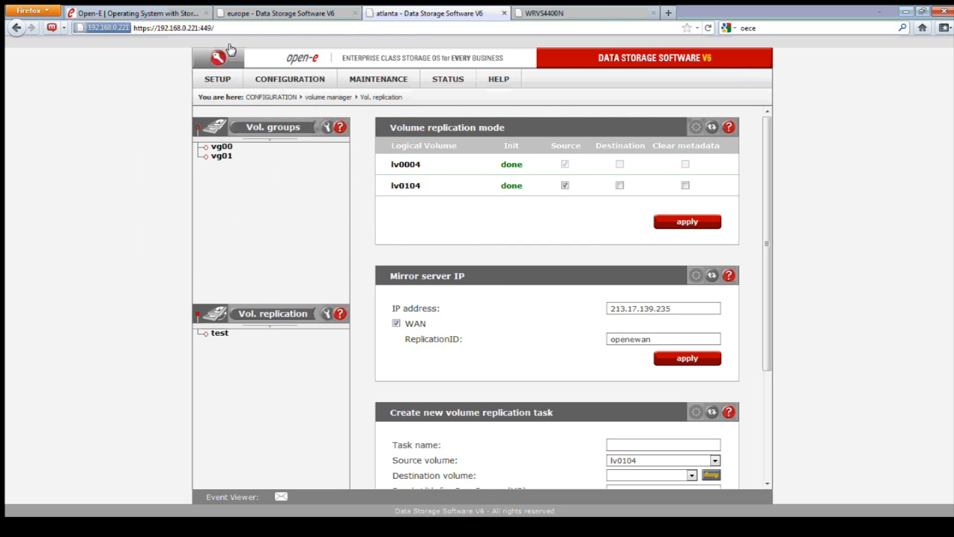
drag(215, 28, 131, 30)
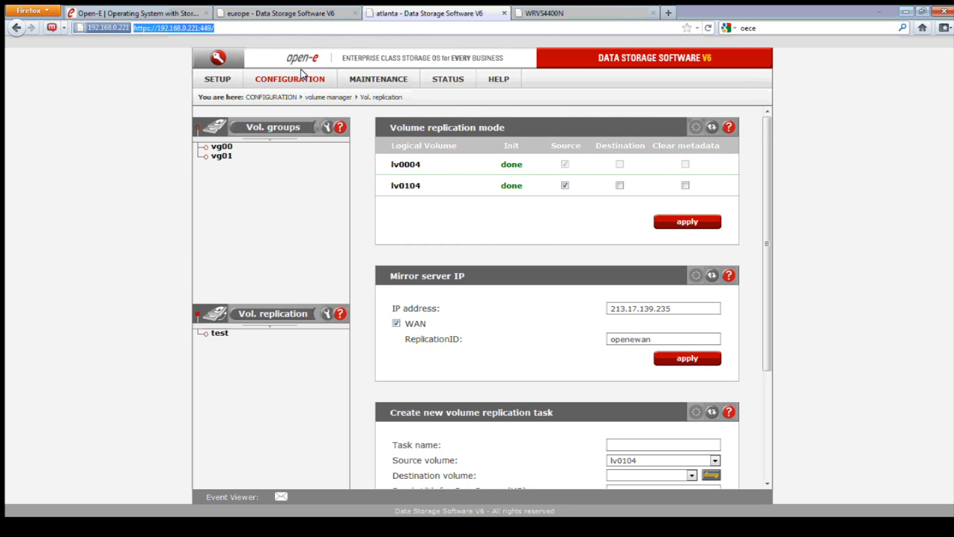
click(433, 222)
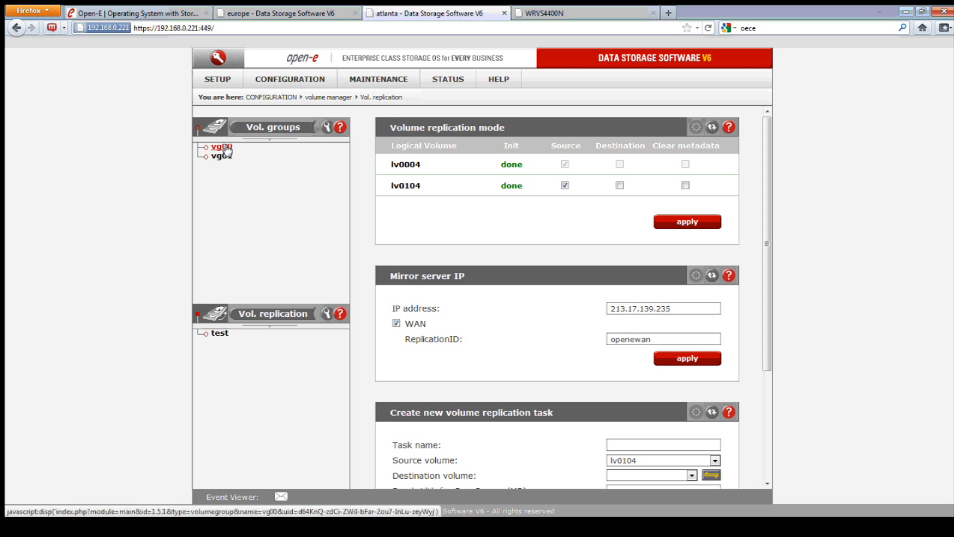
Step: Open volume group vg00 on the atlanta server and check the volume type of lv0004
click(285, 83)
mouse_move(311, 94)
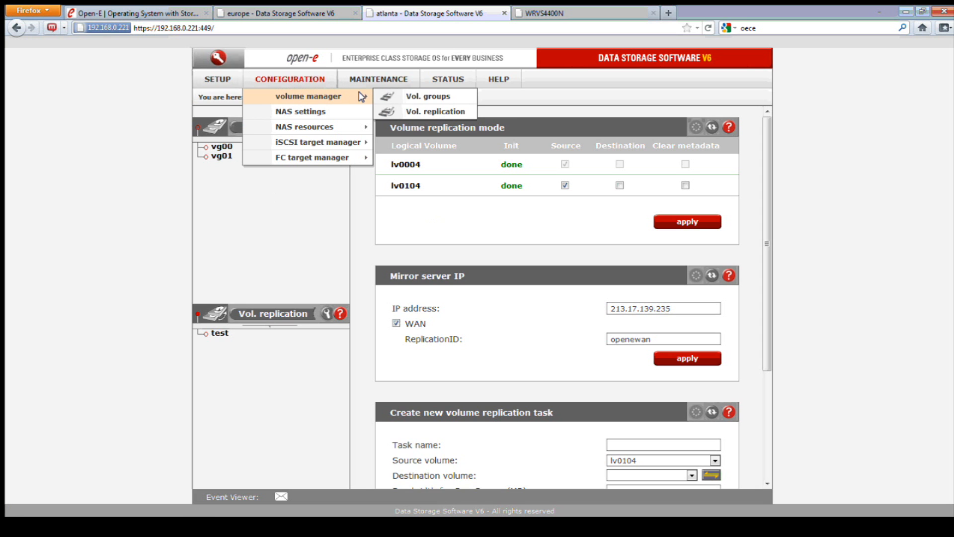
click(465, 97)
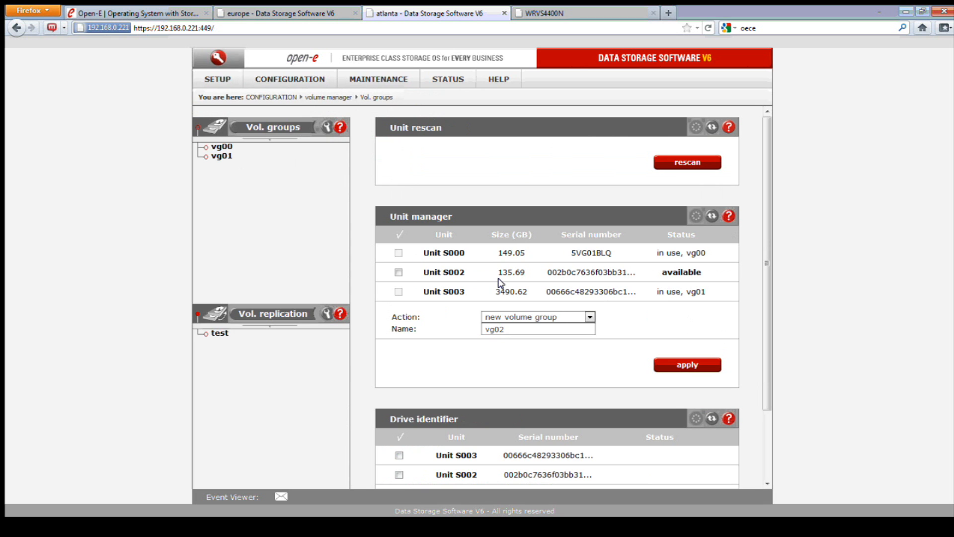
click(225, 147)
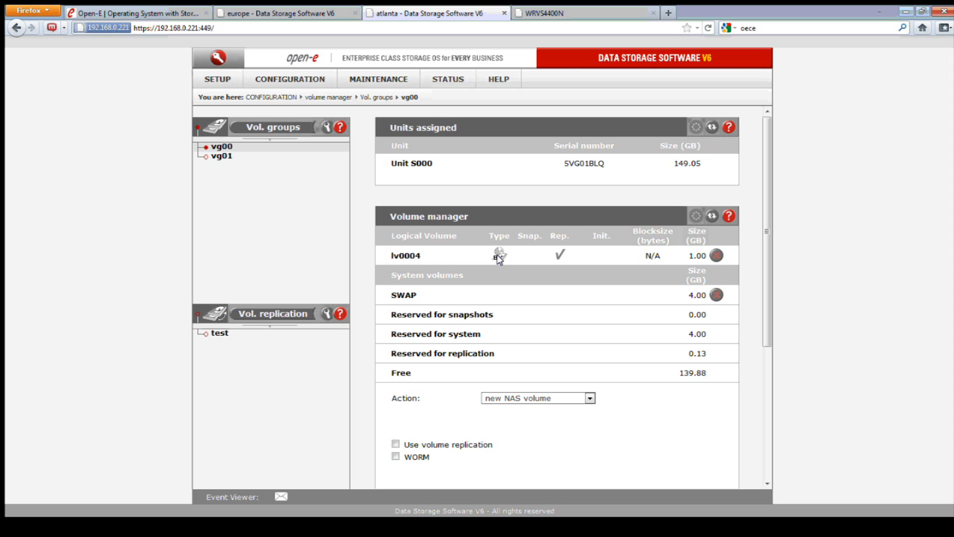
mouse_move(498, 258)
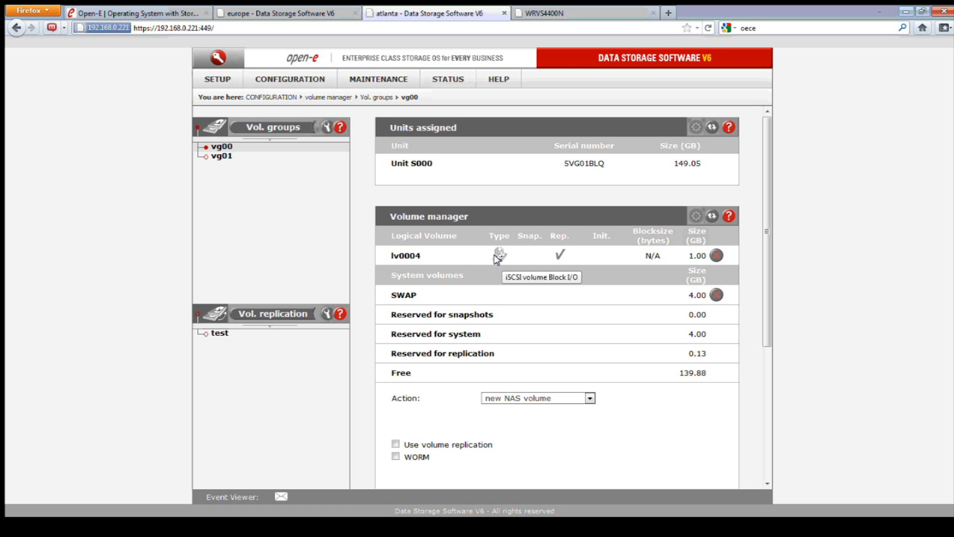
Step: Set up a new iSCSI volume in vg00 with Create new target automatically and Use volume replication enabled
scroll(573, 324, down, 3)
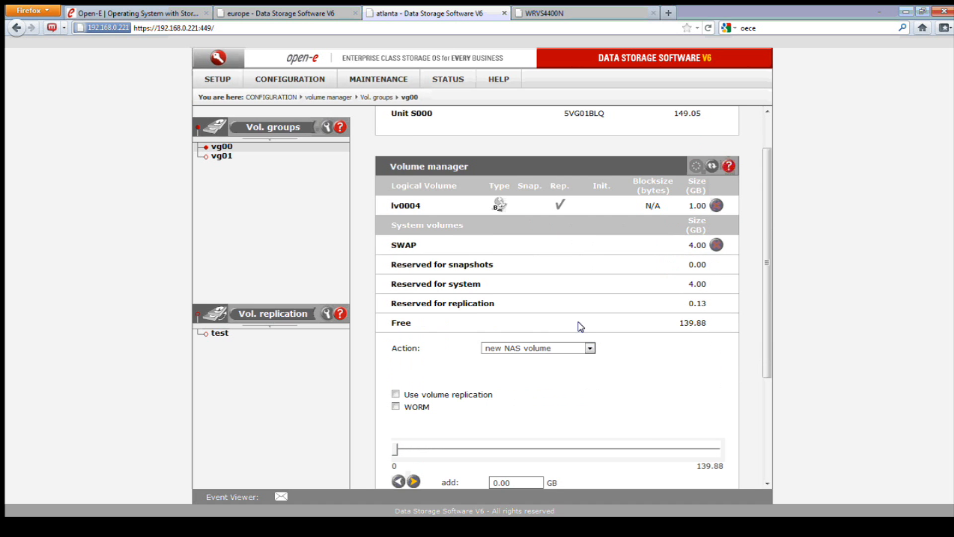
click(590, 298)
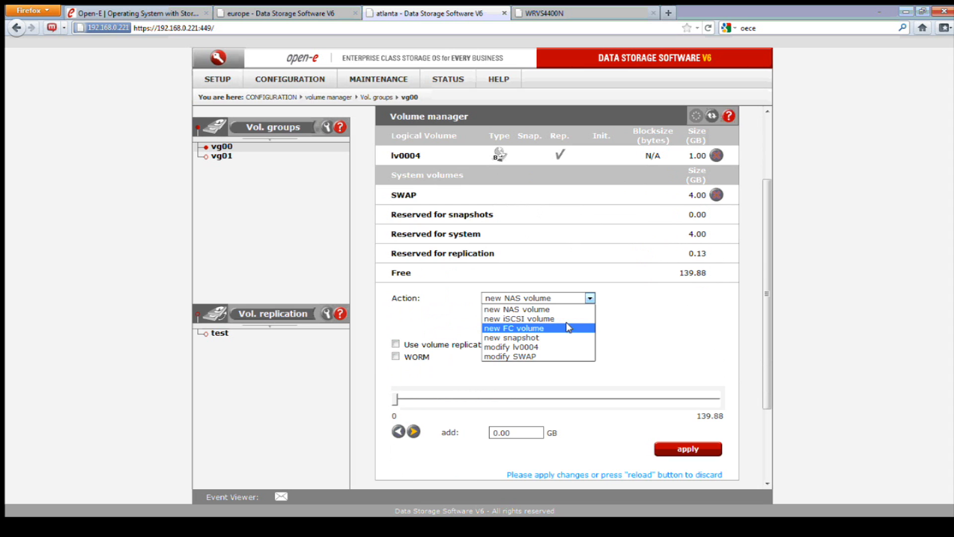
click(537, 318)
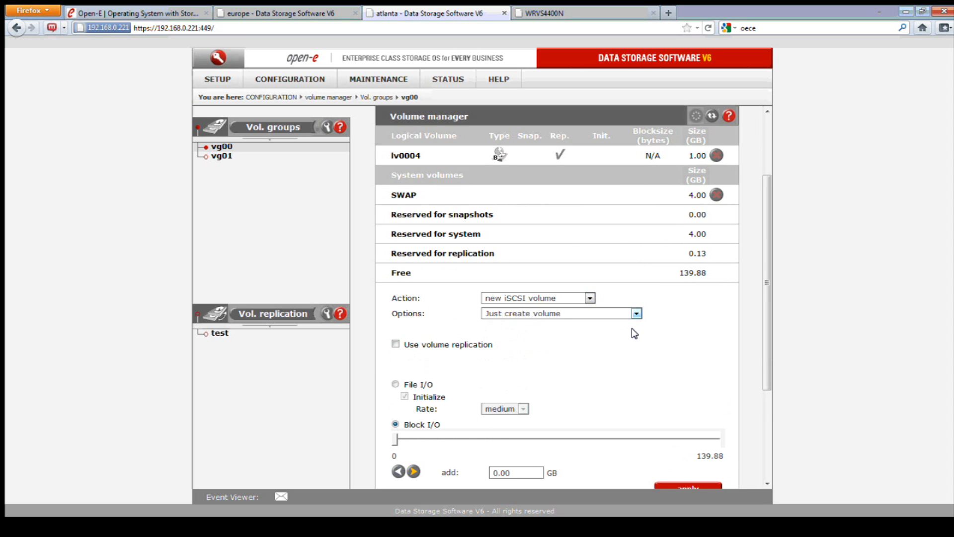
scroll(630, 339, down, 2)
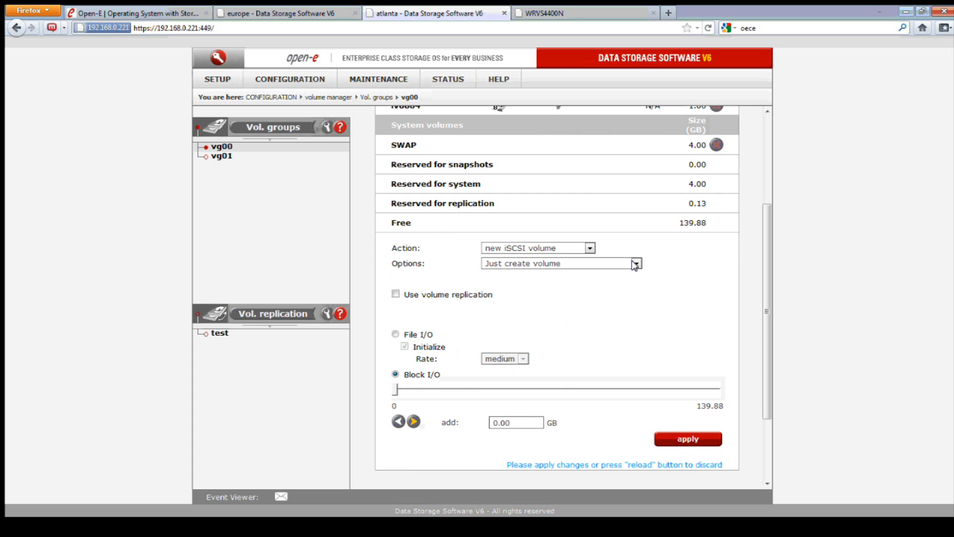
click(635, 263)
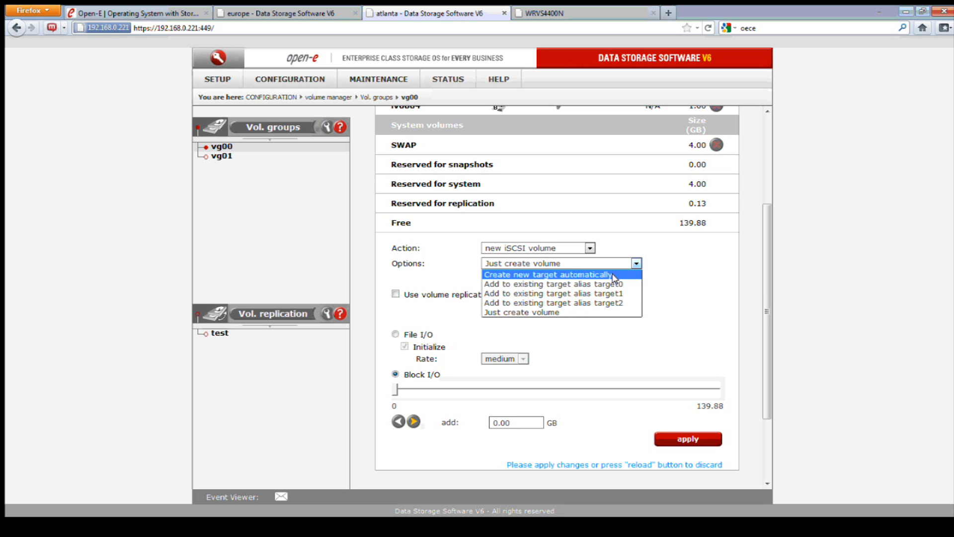
click(585, 275)
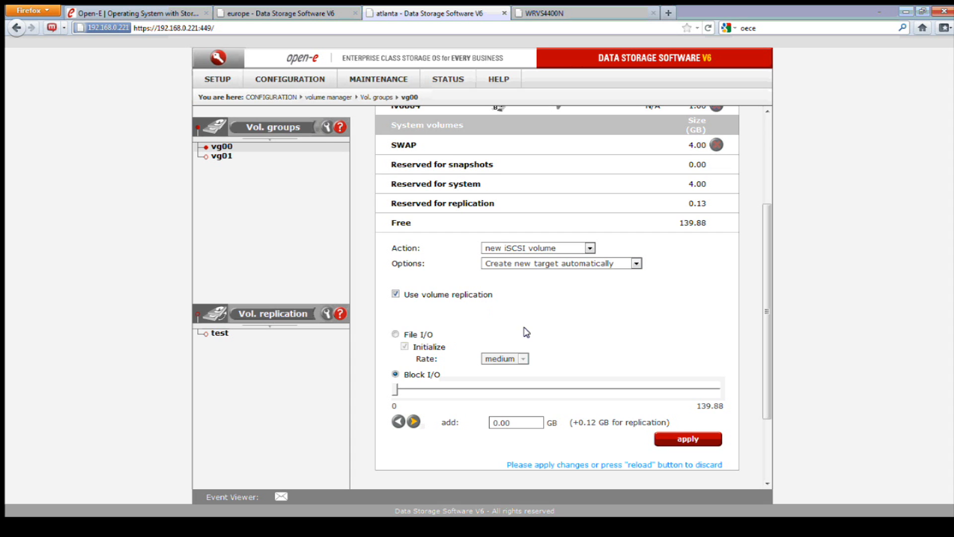
scroll(541, 337, down, 2)
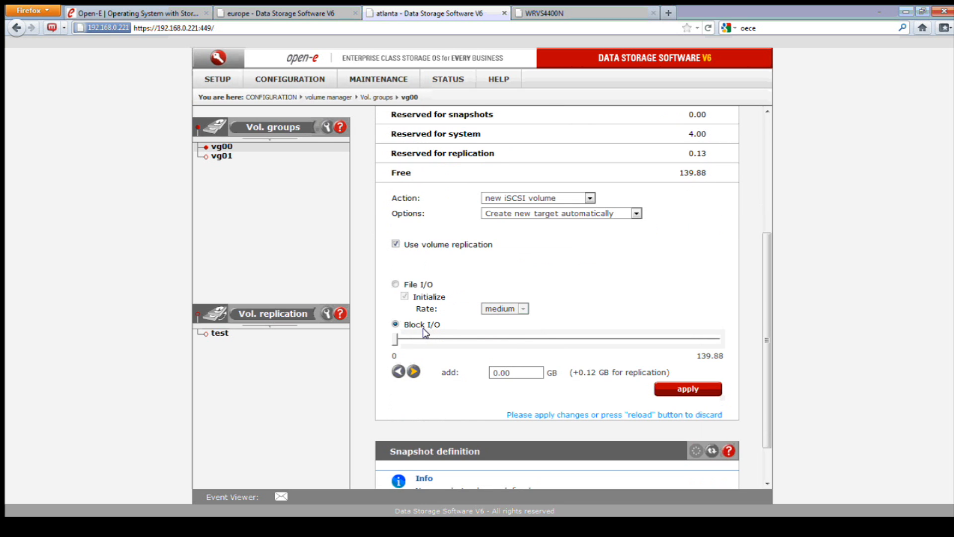
click(395, 284)
click(522, 309)
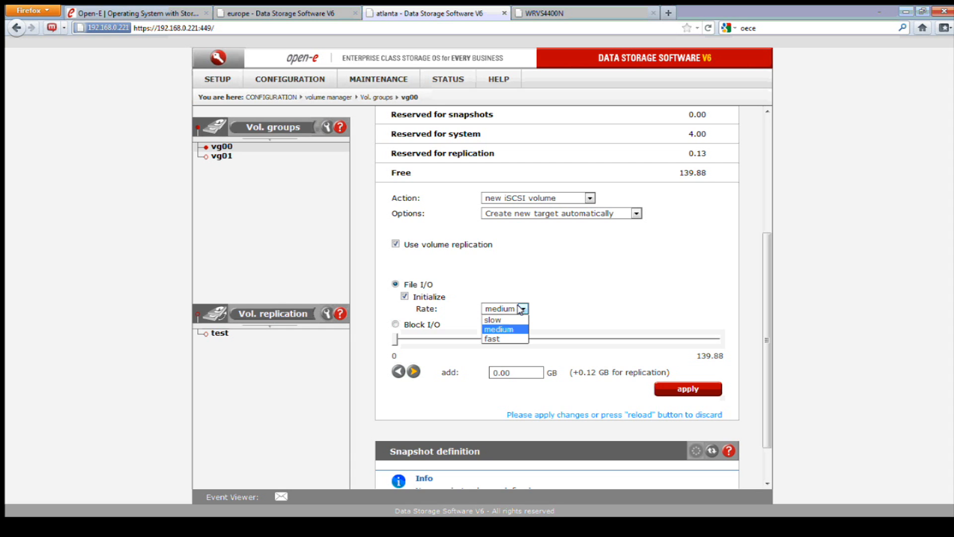
click(549, 307)
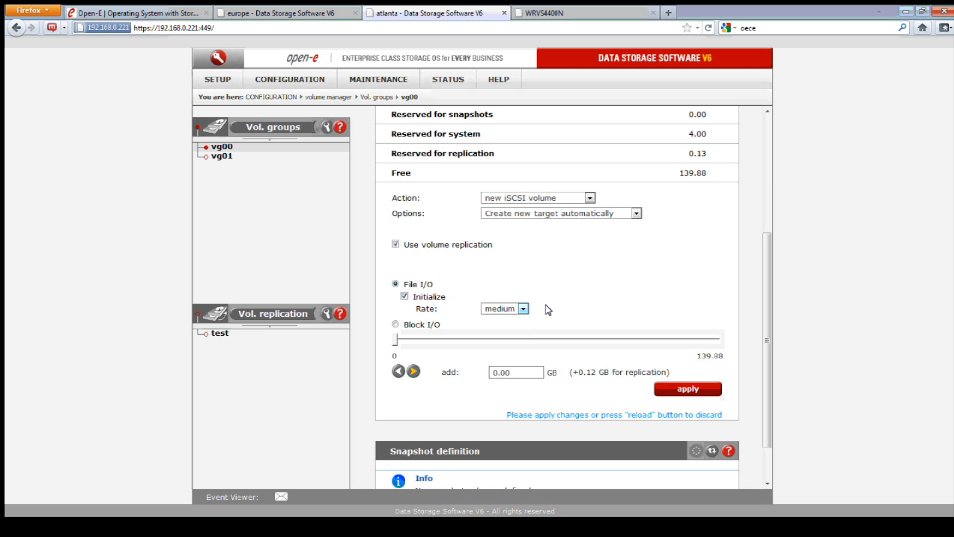
click(396, 324)
Step: Set the new Block I/O iSCSI volume's size to 20 GB, apply the creation and acknowledge the iSCSI connection notice
double_click(503, 373)
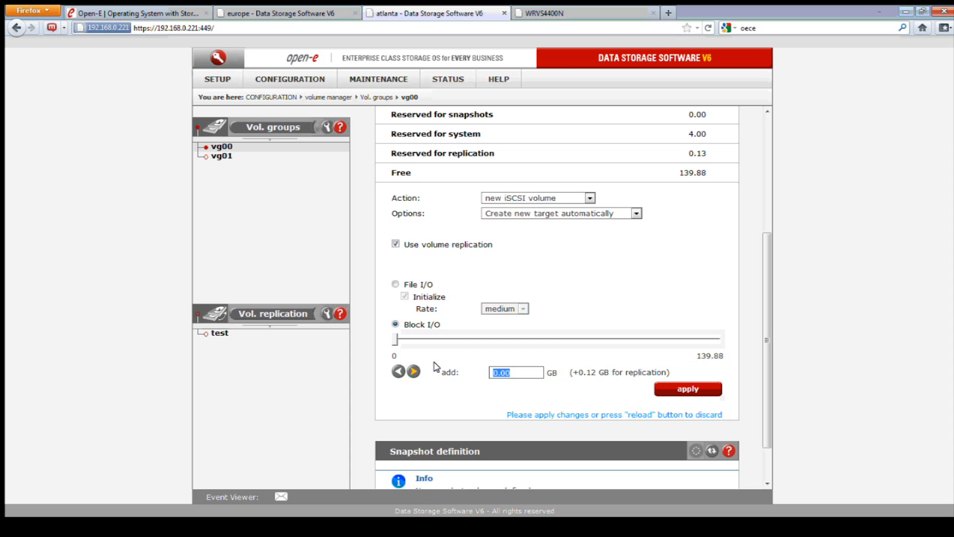
text(20)
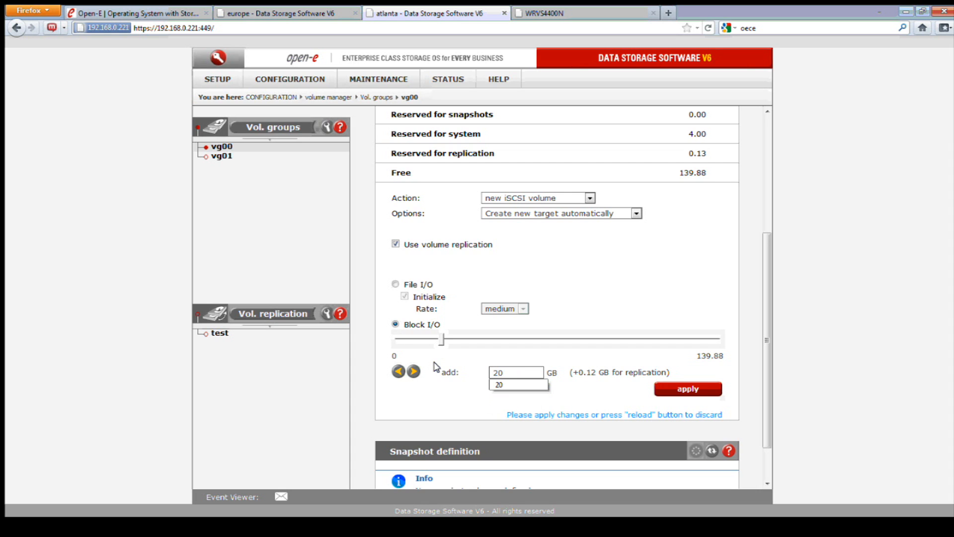
click(578, 386)
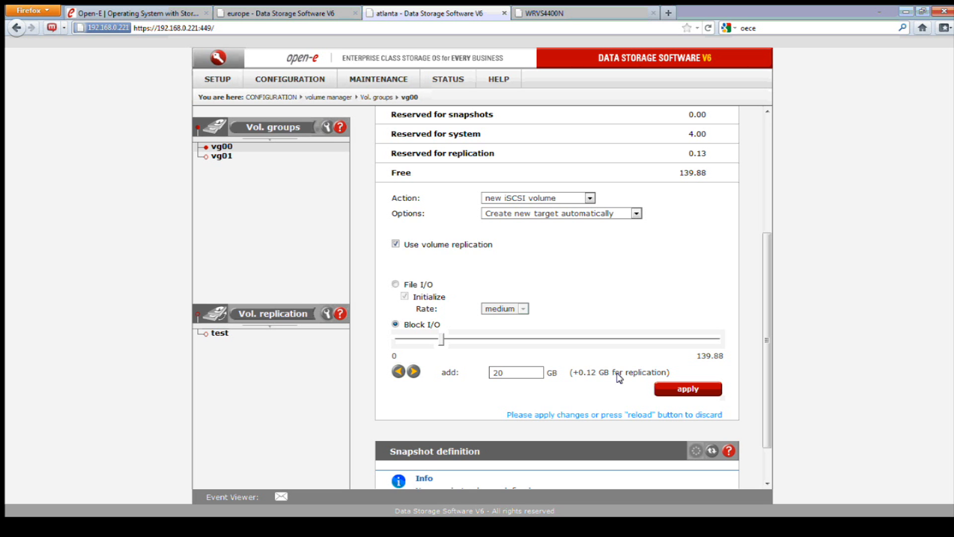
click(679, 390)
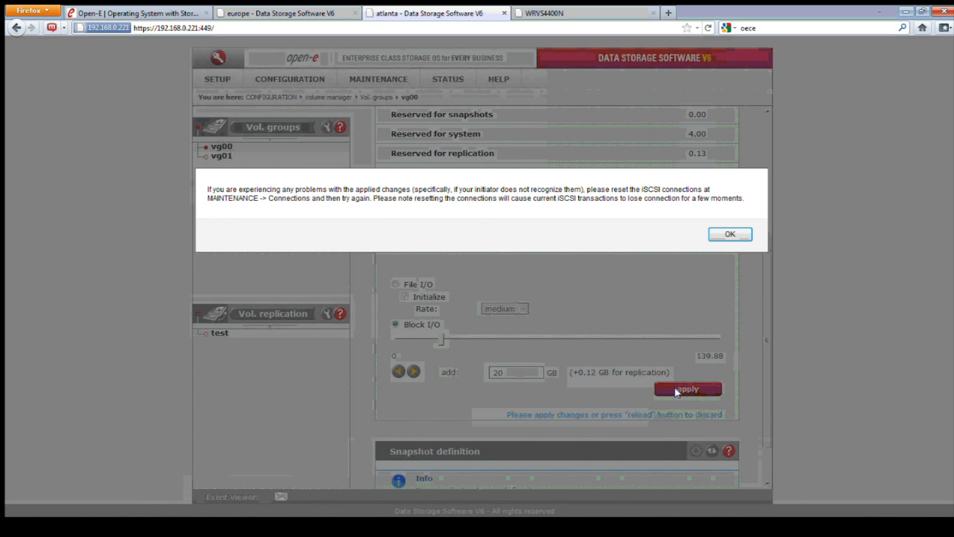
click(731, 234)
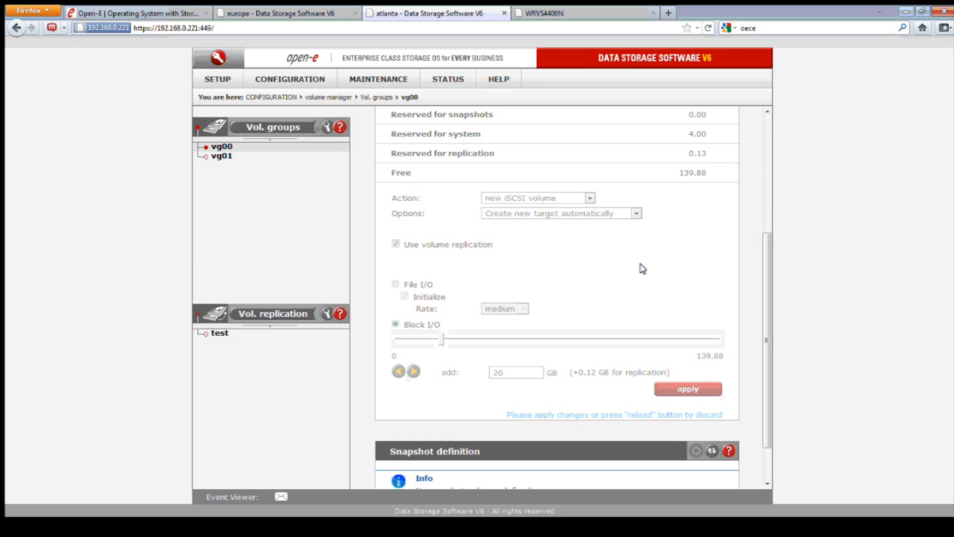
Step: On the europe server, set up a new iSCSI volume in vg00 with Create new target automatically and Use volume replication enabled
click(295, 12)
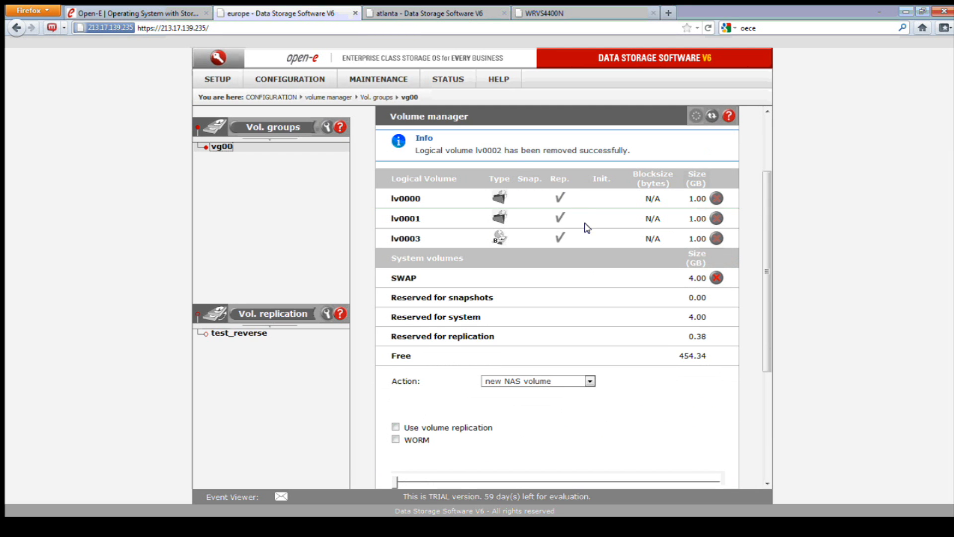
scroll(588, 275, down, 5)
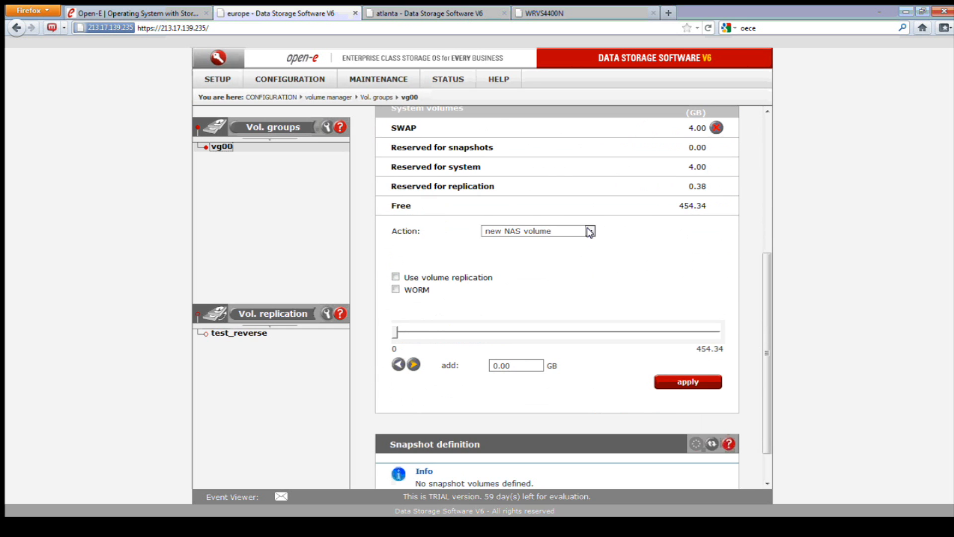
click(590, 231)
click(545, 250)
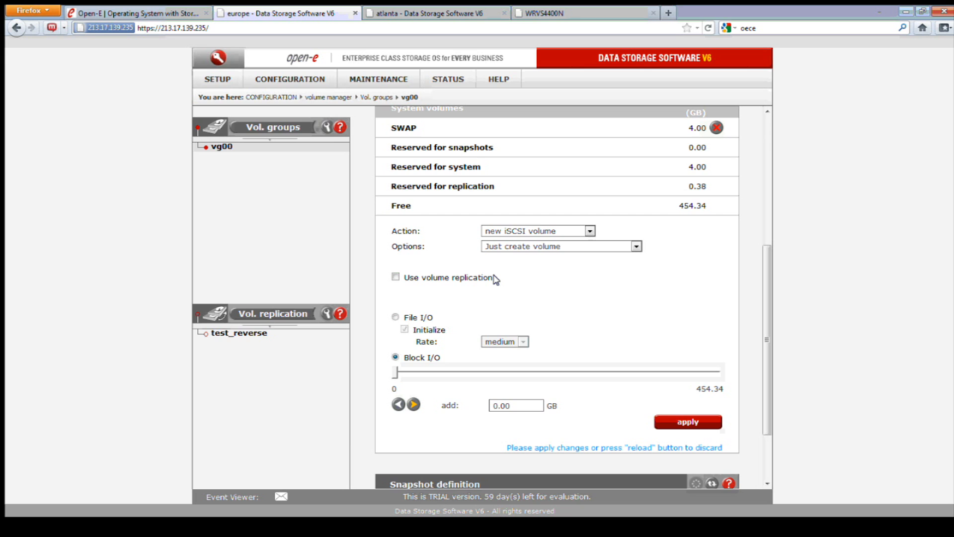
click(555, 246)
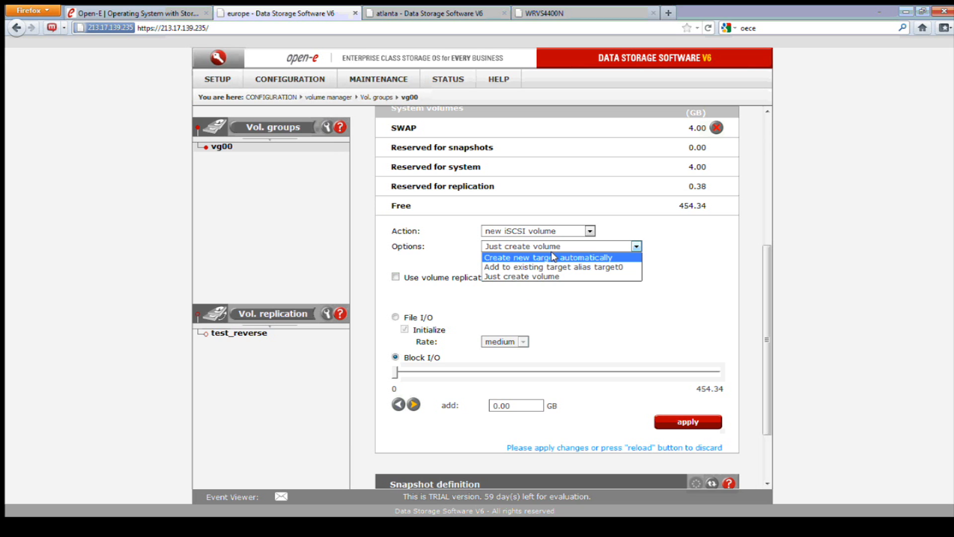
click(554, 257)
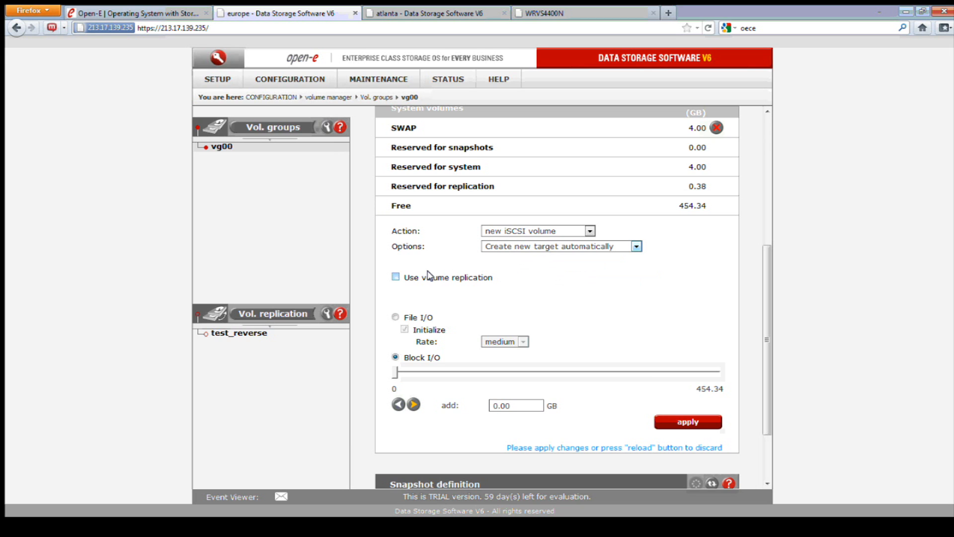
click(396, 276)
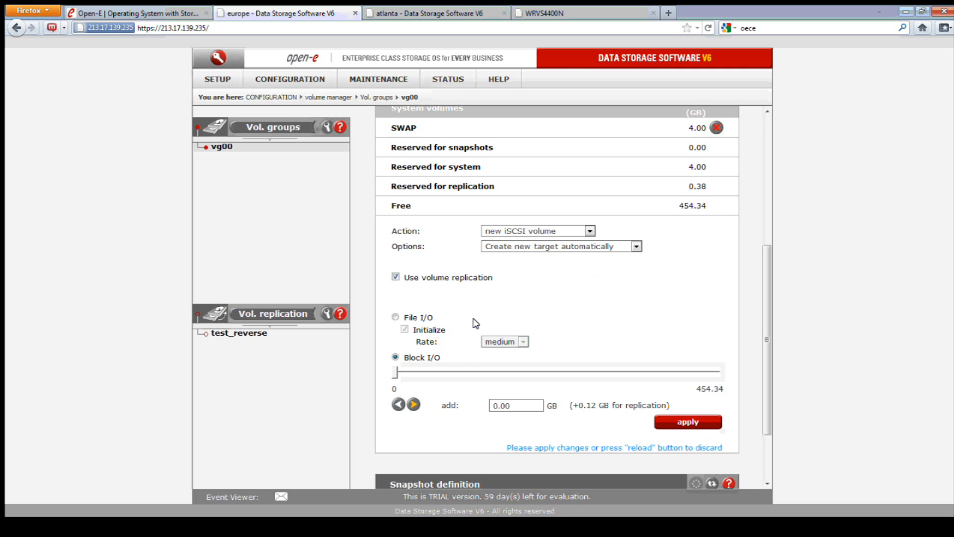
Step: Set the europe server's new Block I/O iSCSI volume to 20 GB, apply the creation and acknowledge the notice
double_click(529, 405)
text(20)
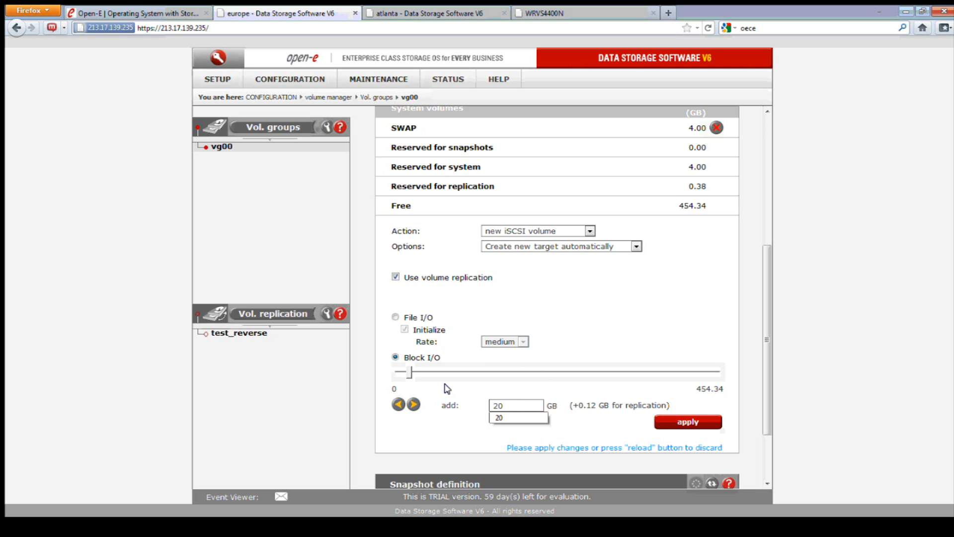
click(635, 416)
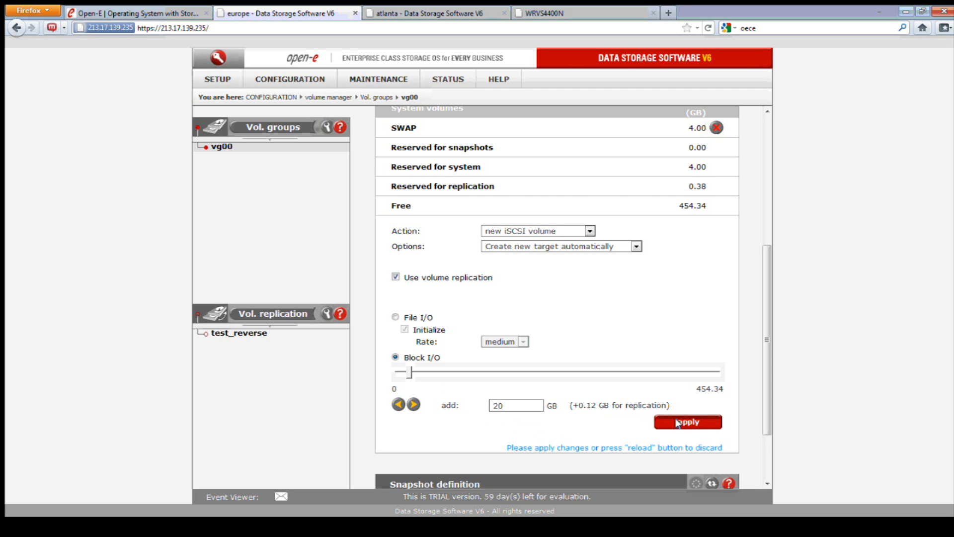
click(677, 422)
key(Return)
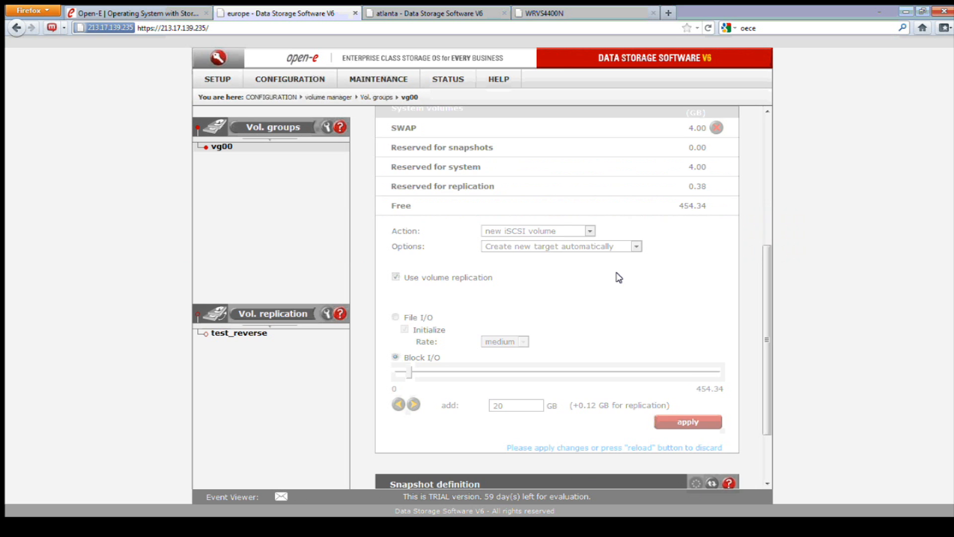
Step: On the atlanta server, modify lv0000 in vg00 to disable Use volume replication, and confirm the access interruption
click(427, 12)
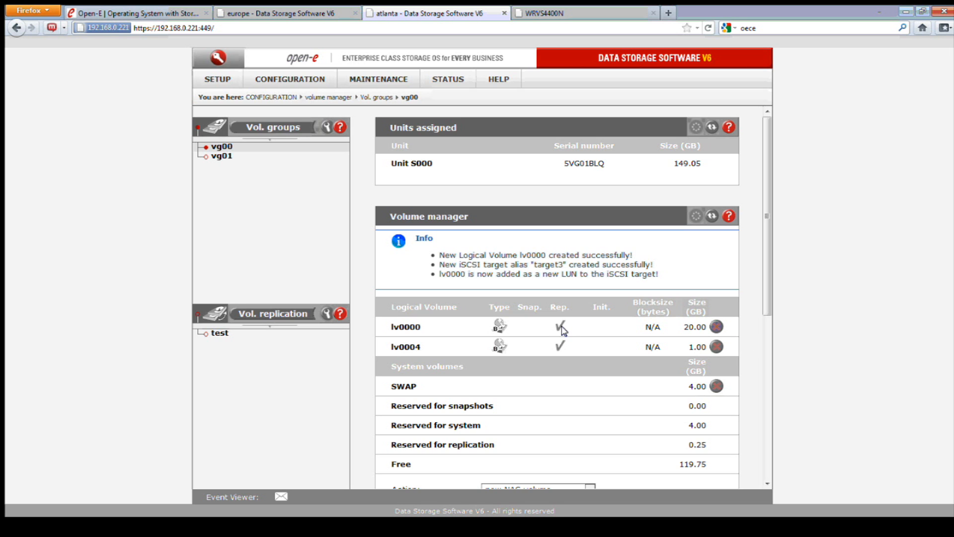
scroll(561, 329, down, 2)
scroll(570, 291, down, 2)
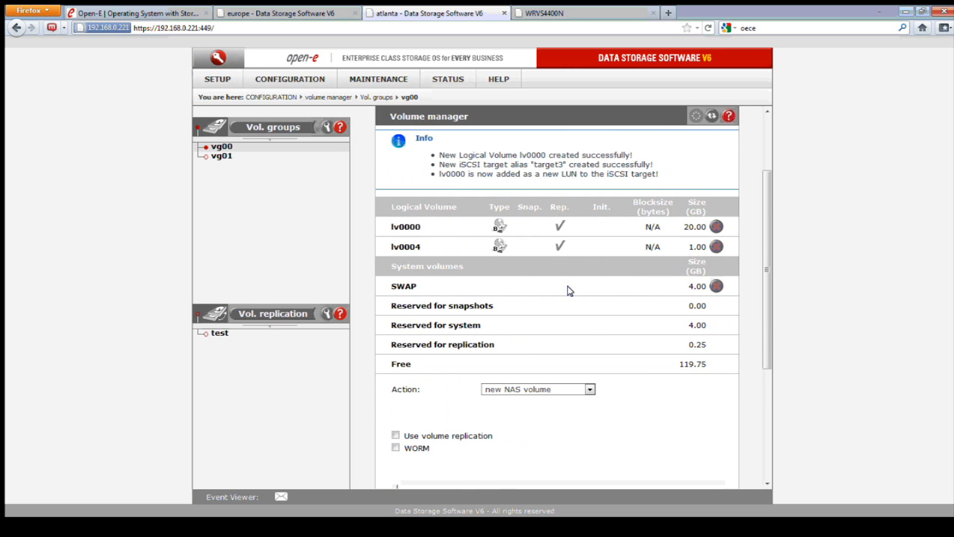
scroll(570, 291, down, 2)
click(574, 339)
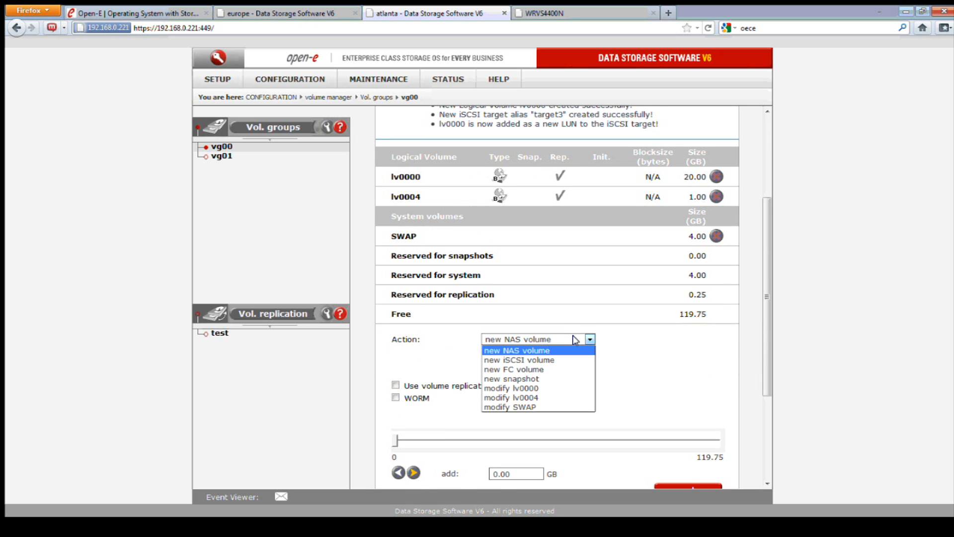
click(546, 387)
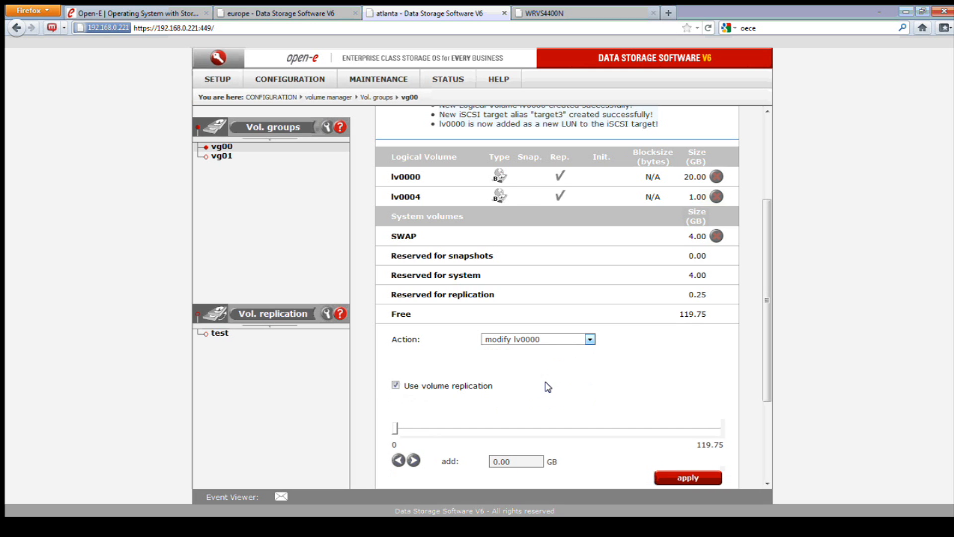
click(395, 386)
click(394, 386)
scroll(503, 394, down, 2)
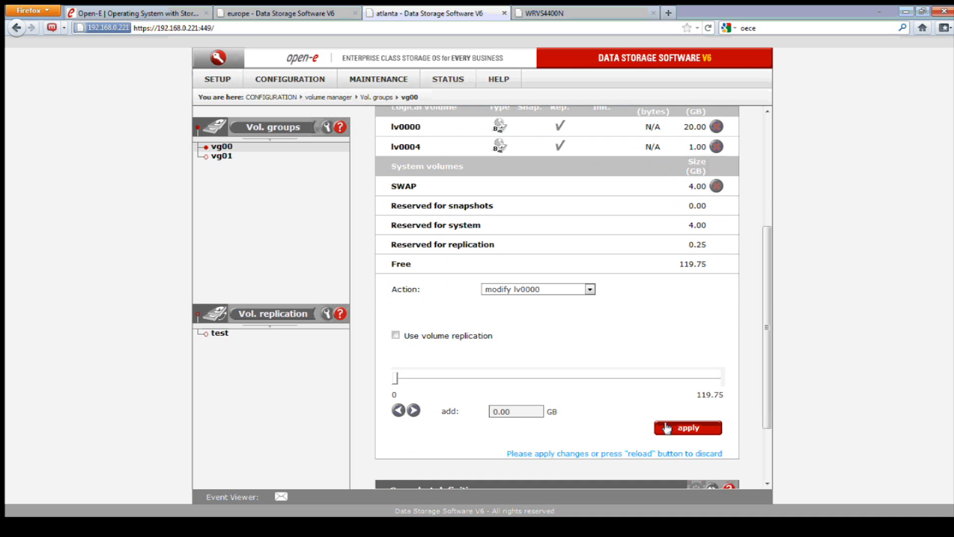
click(666, 428)
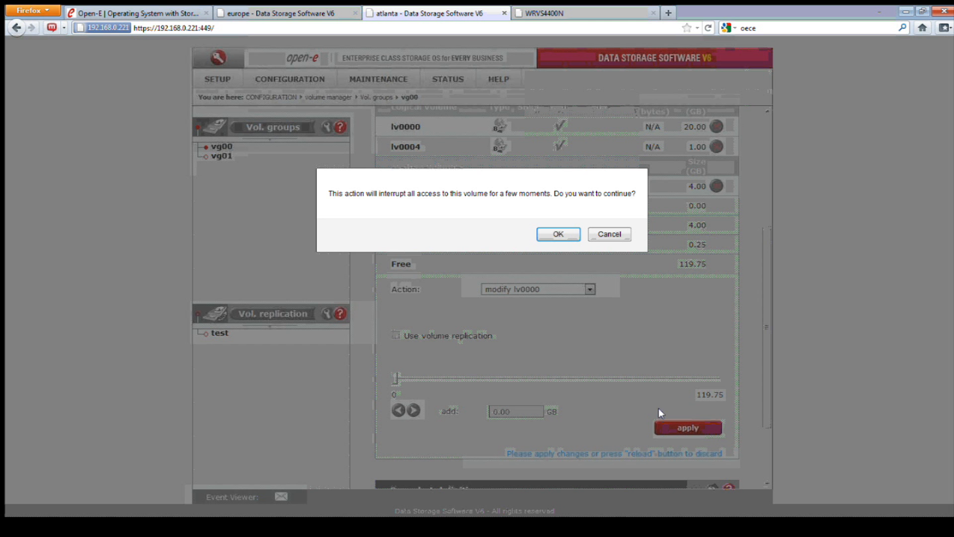
click(572, 236)
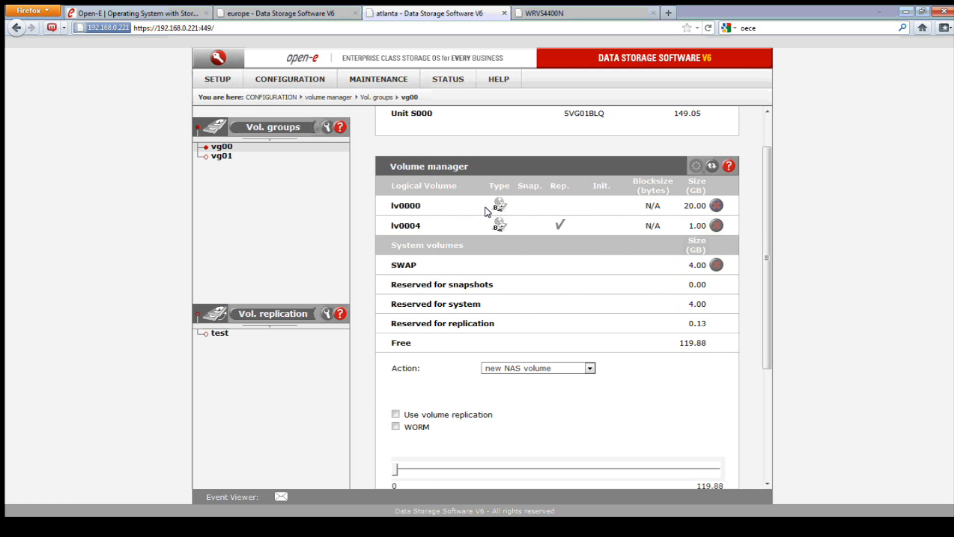
Step: Modify lv0000 on the atlanta server to enable Use volume replication again, then apply and confirm the change
scroll(619, 358, down, 3)
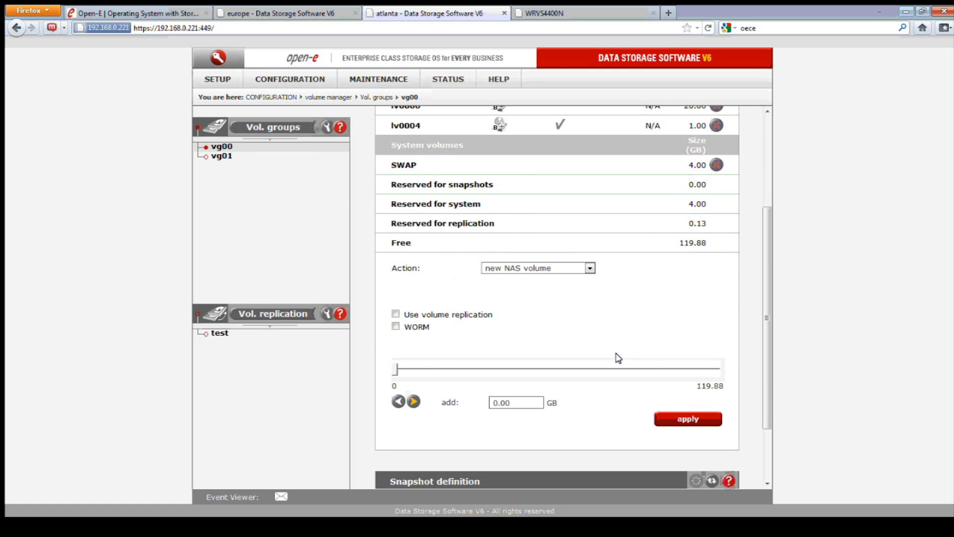
click(587, 271)
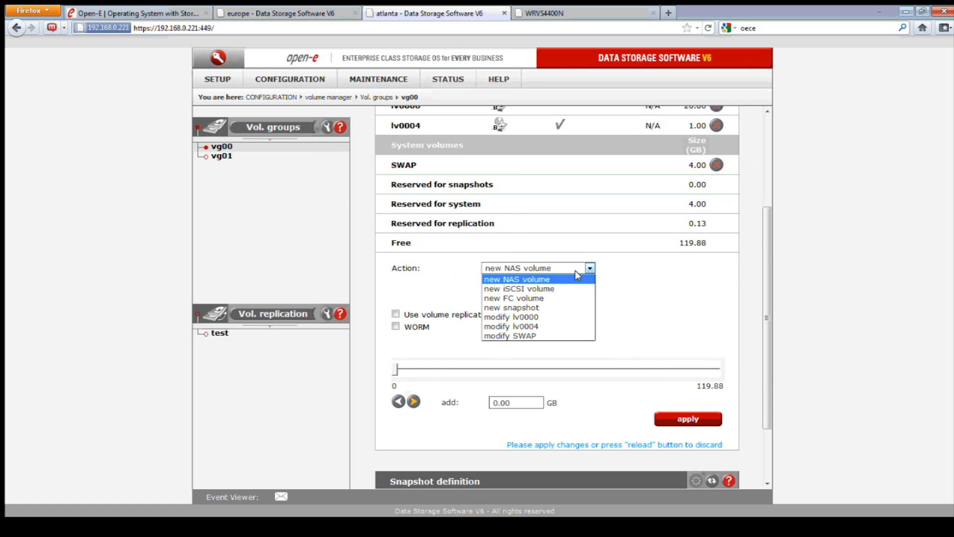
click(550, 317)
scroll(551, 313, up, 2)
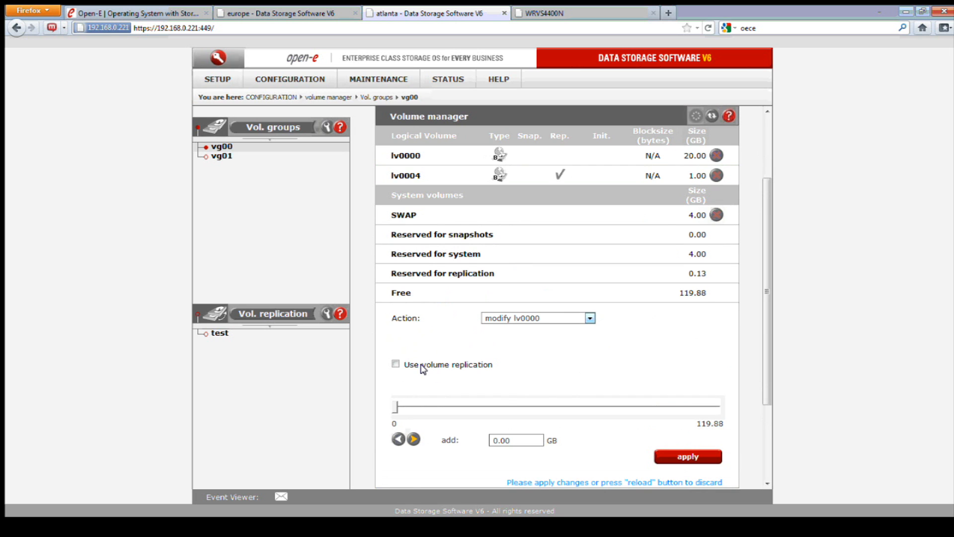
click(395, 364)
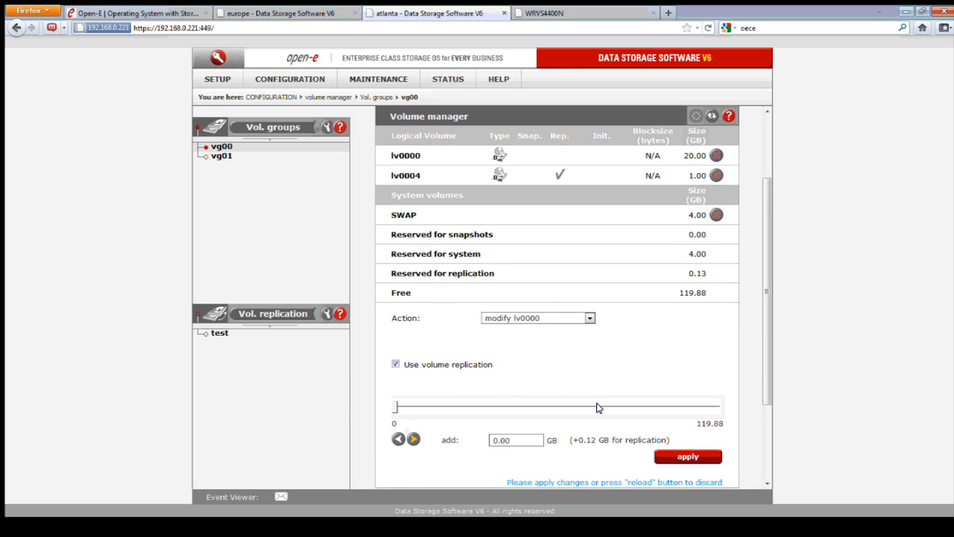
click(689, 457)
click(558, 234)
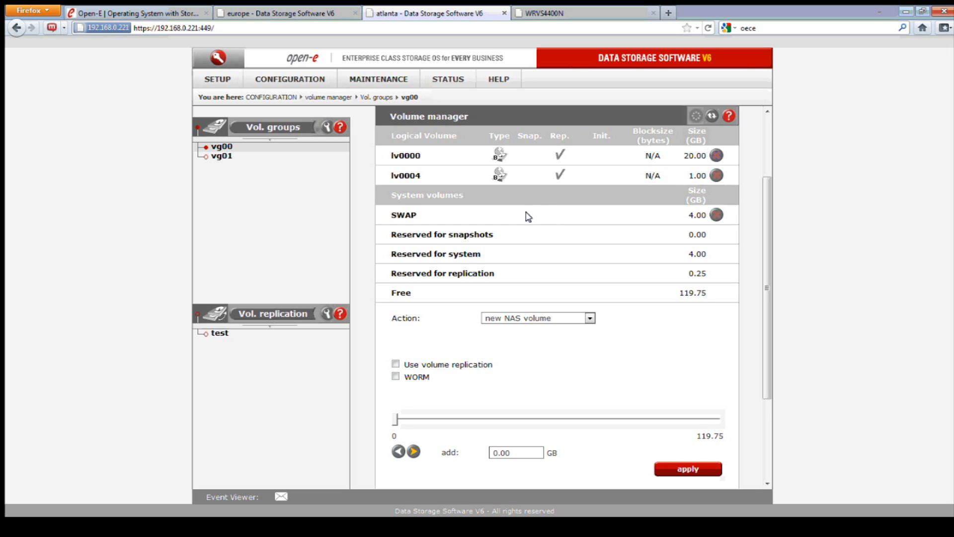
Step: Open the volume replication settings on both servers and set europe's lv0002 to Destination mode
click(296, 315)
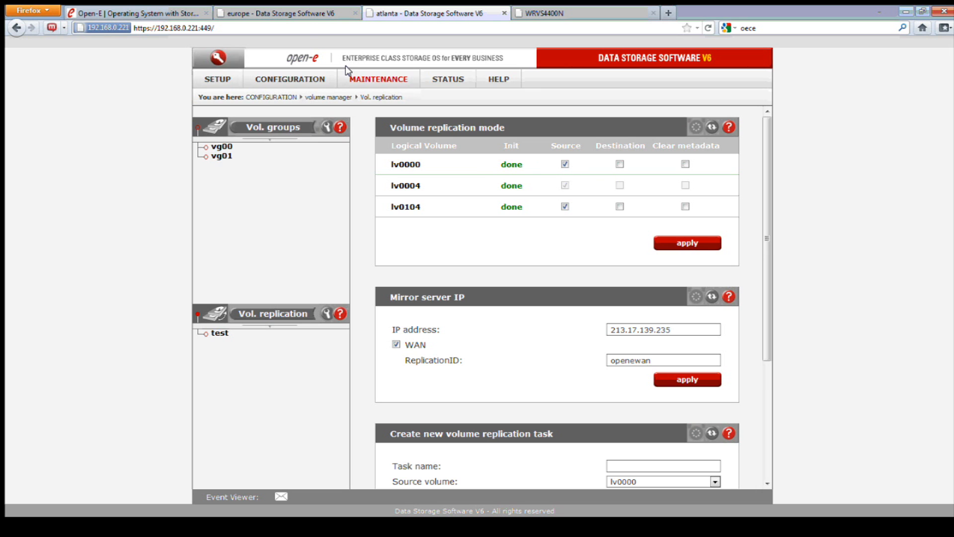
click(301, 13)
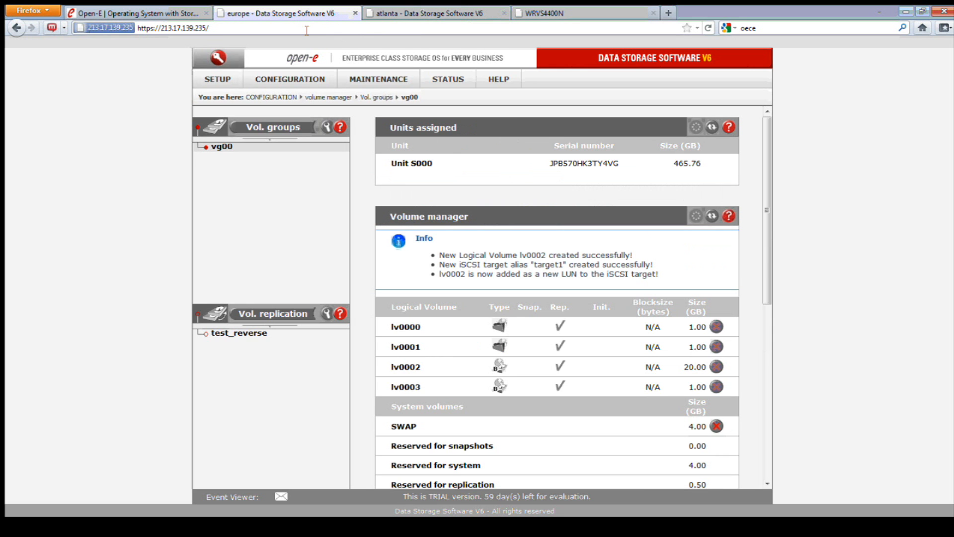
click(301, 314)
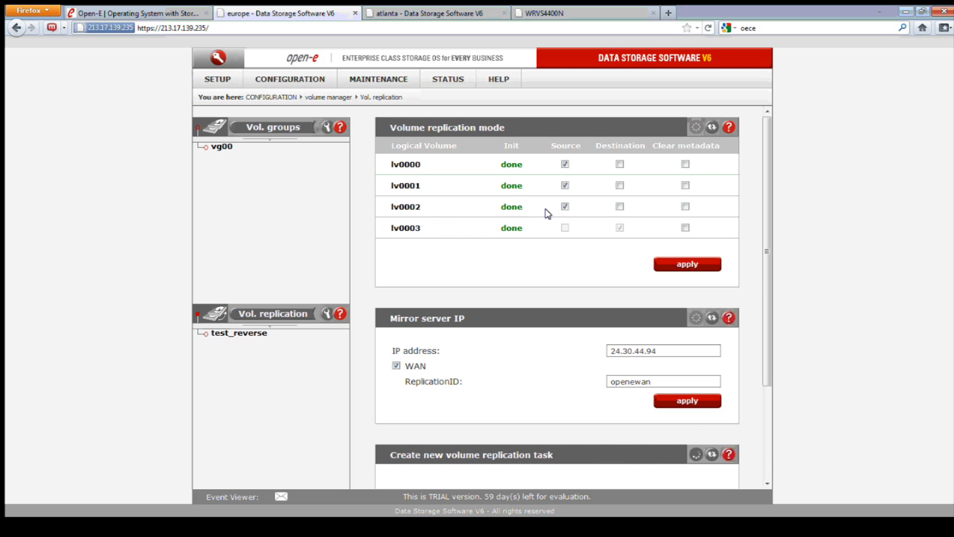
click(619, 207)
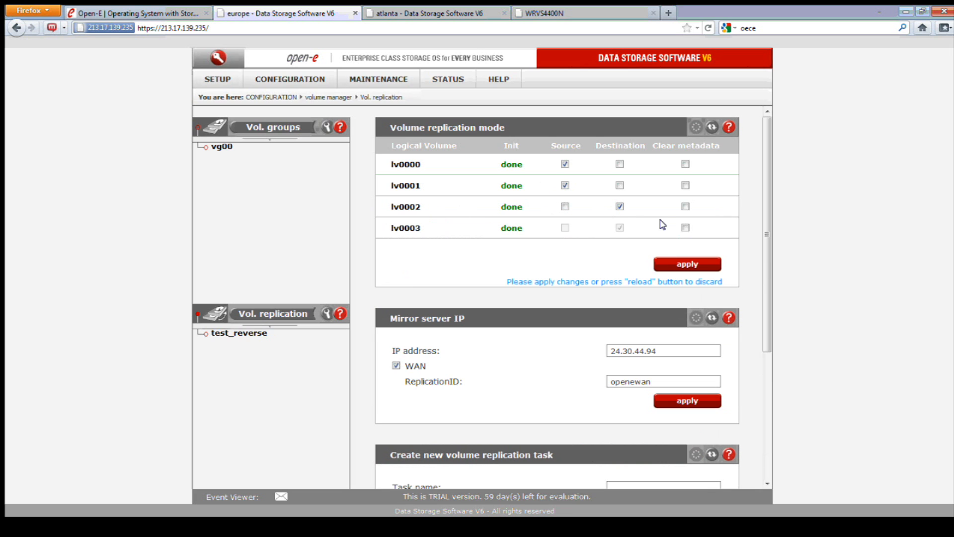
click(688, 265)
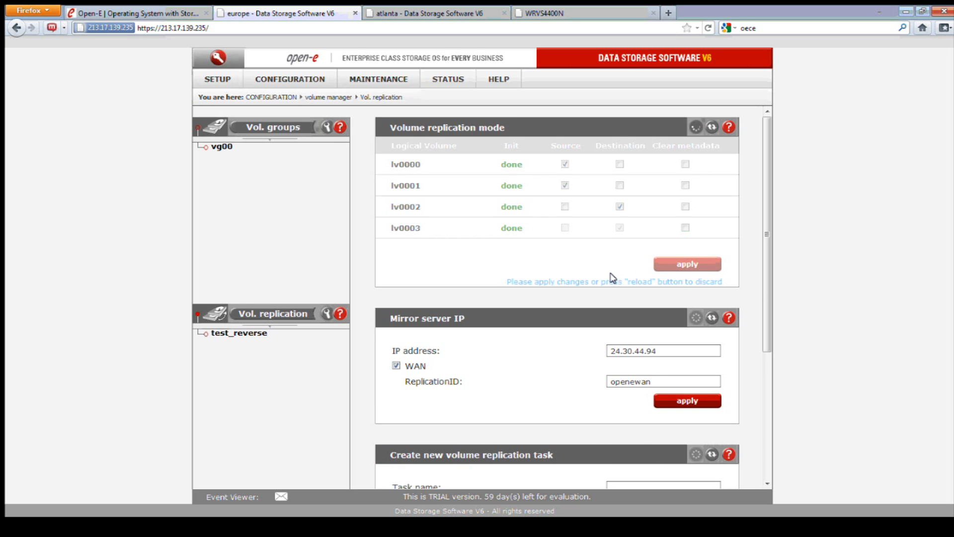
Step: Compare the mirror server IP address, WAN option and ReplicationID on the europe server with those on the atlanta server
scroll(537, 266, down, 2)
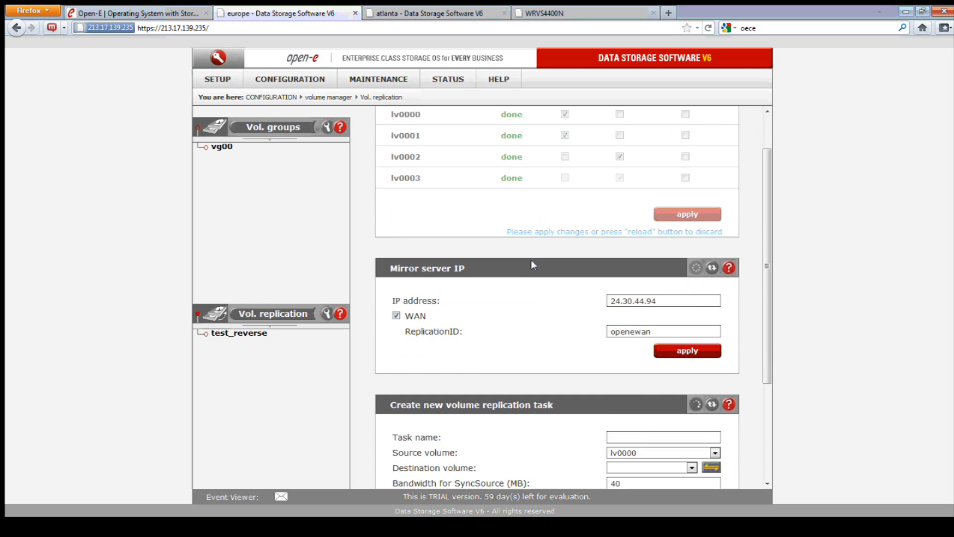
drag(465, 264, 390, 263)
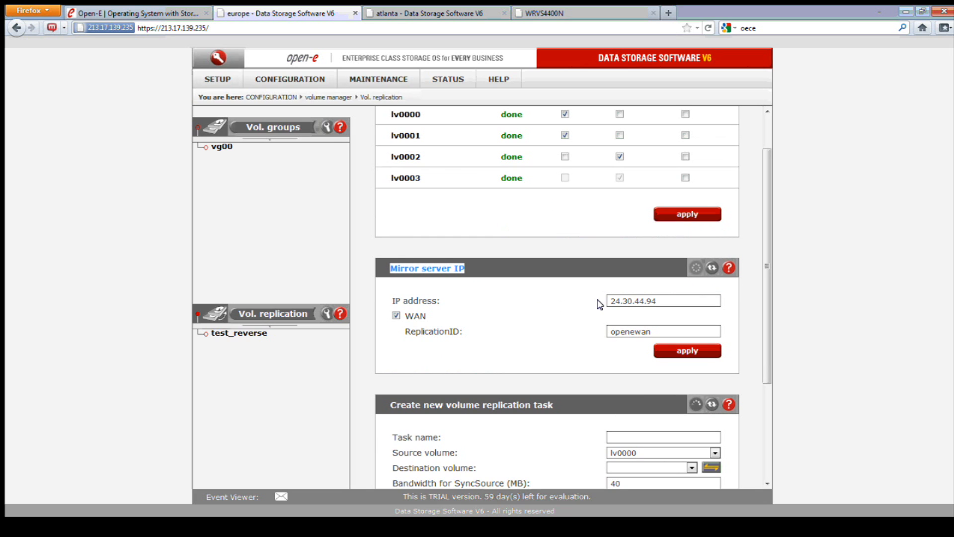
click(656, 304)
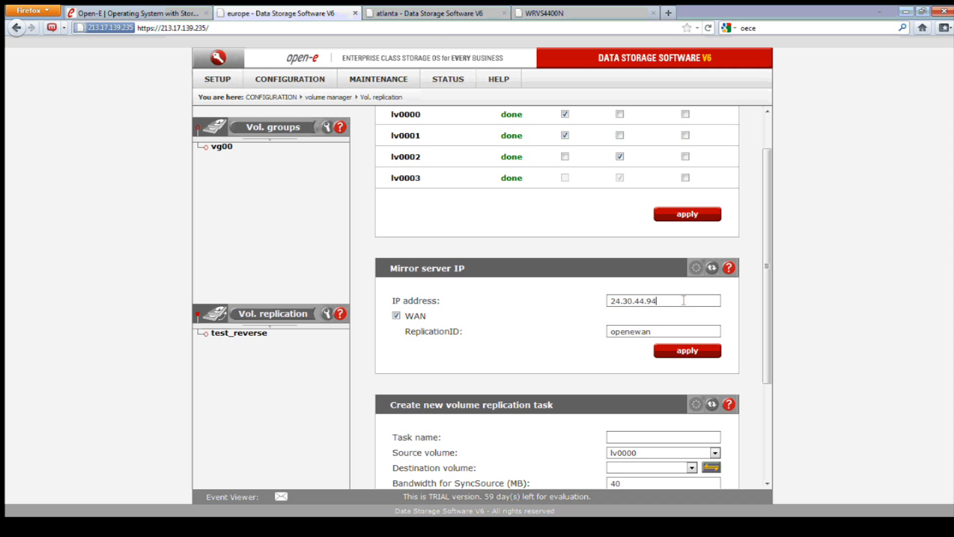
click(408, 10)
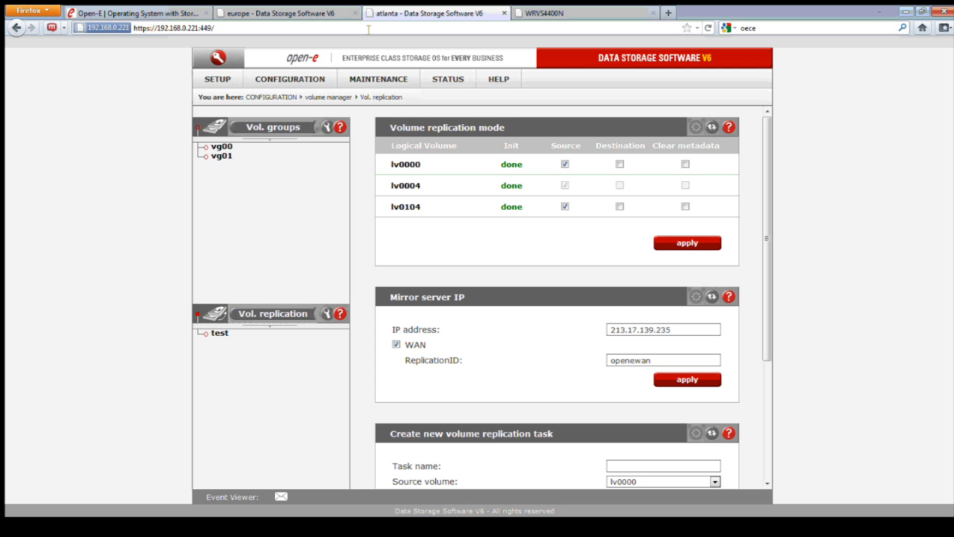
click(310, 13)
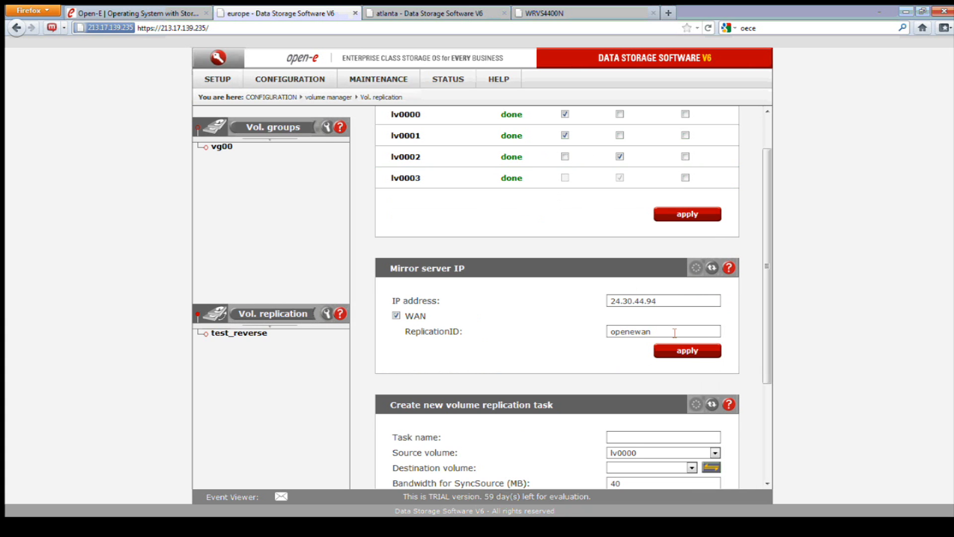
drag(659, 332, 604, 332)
click(407, 12)
Step: On the atlanta server, name the new volume replication task iSCSI_WAN and use lv0000 as its source volume
scroll(534, 316, down, 3)
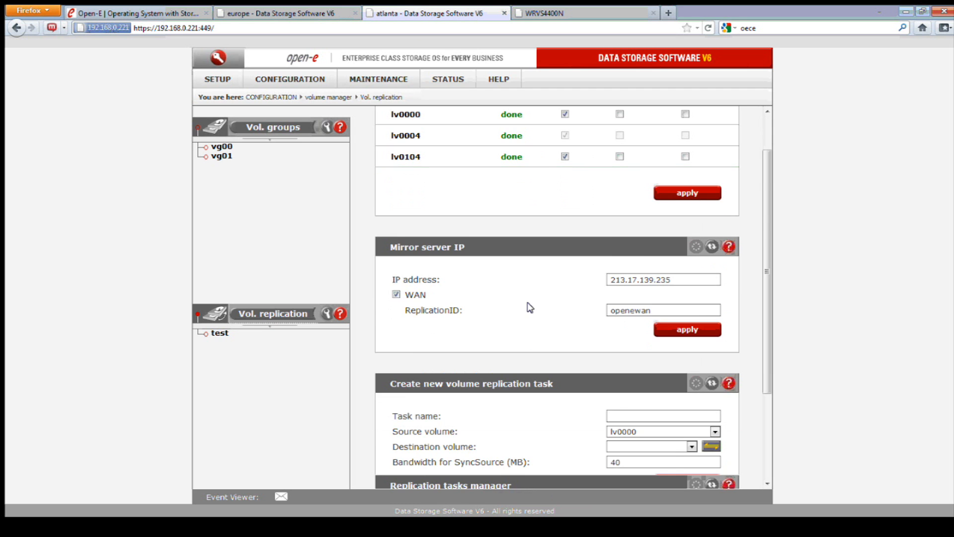
click(620, 320)
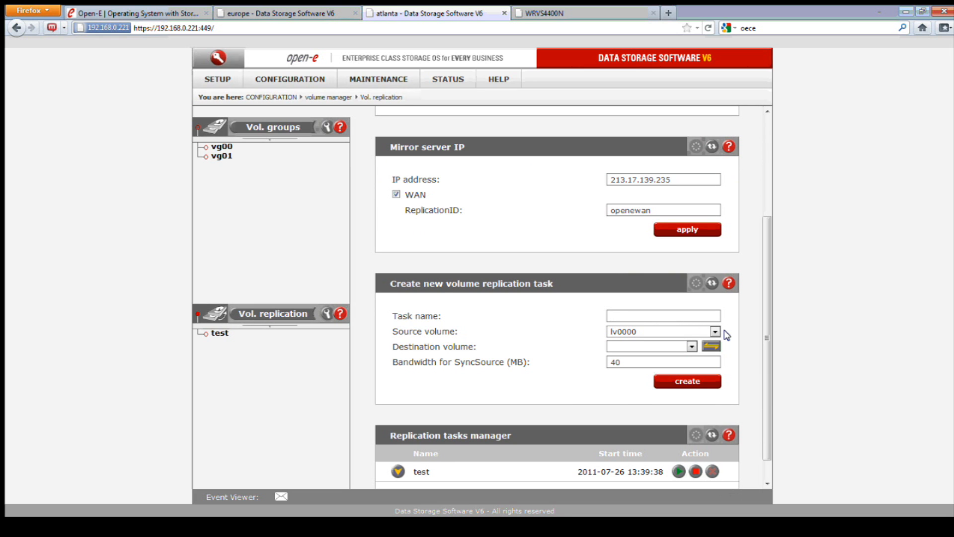
text(i)
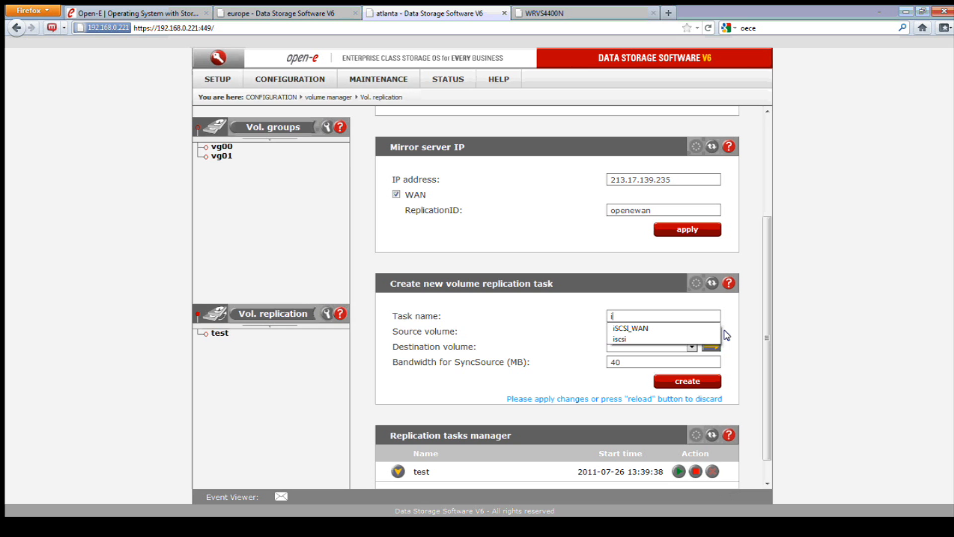
click(661, 328)
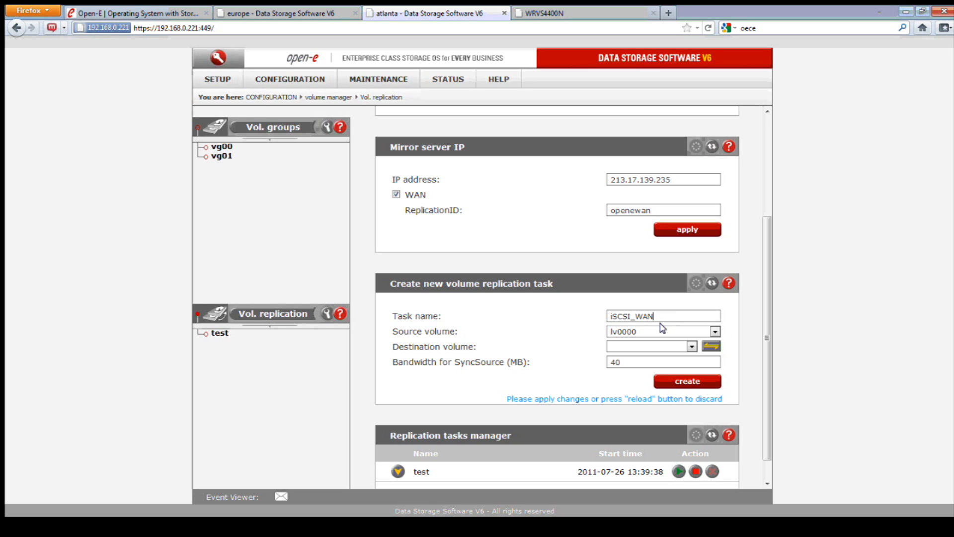
click(632, 331)
click(634, 332)
Step: Examine the replication modes of lv0000 and lv0004 and the details of the existing test task on the atlanta server
scroll(477, 263, up, 3)
scroll(478, 254, up, 2)
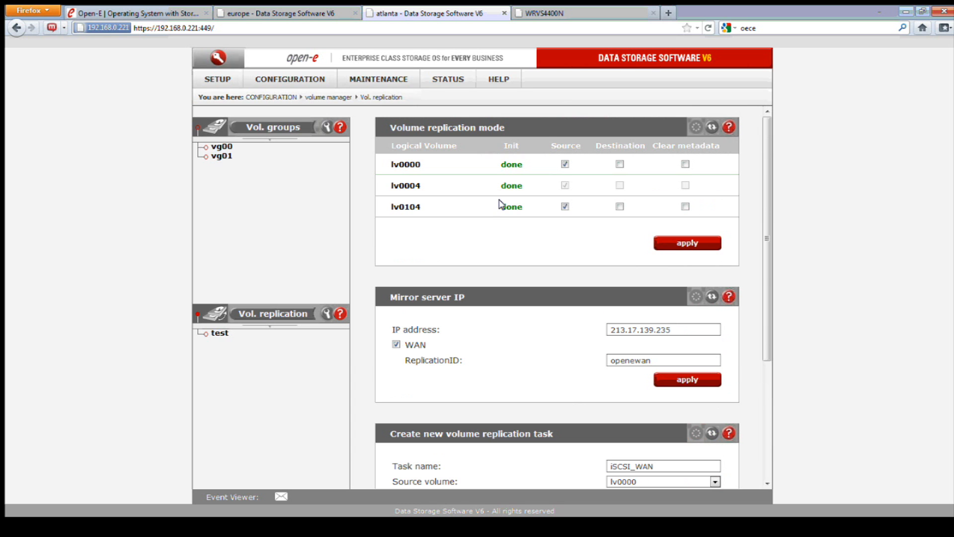
drag(419, 165, 389, 163)
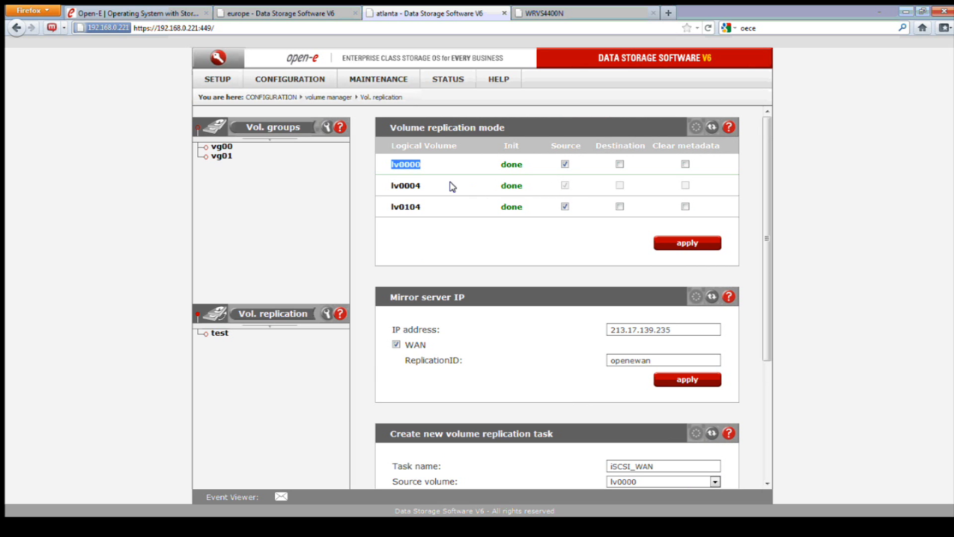
drag(423, 186, 384, 186)
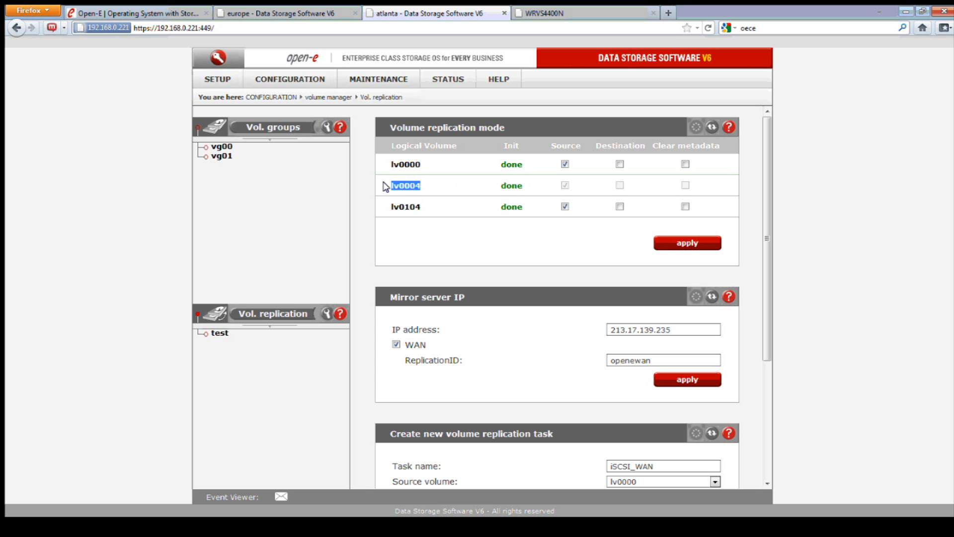
scroll(483, 215, down, 5)
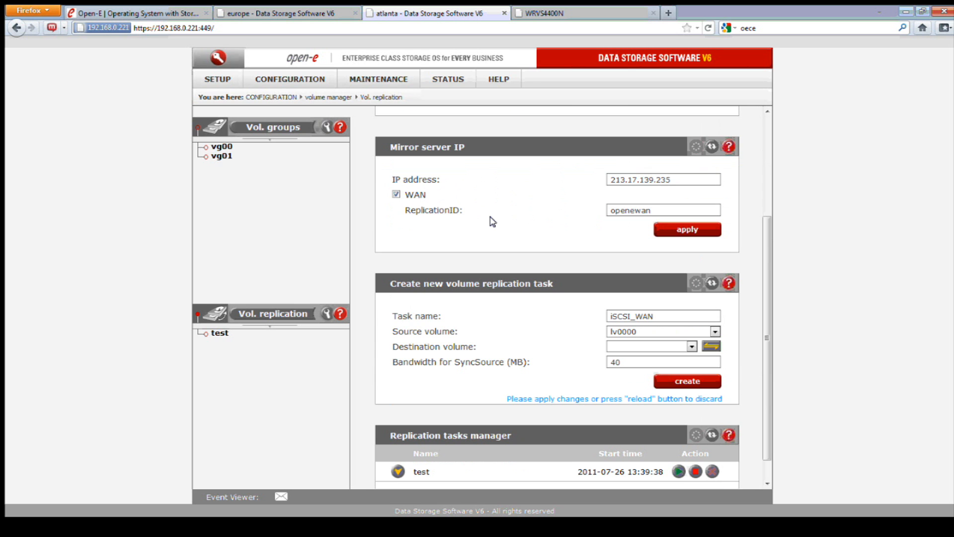
scroll(492, 222, down, 1)
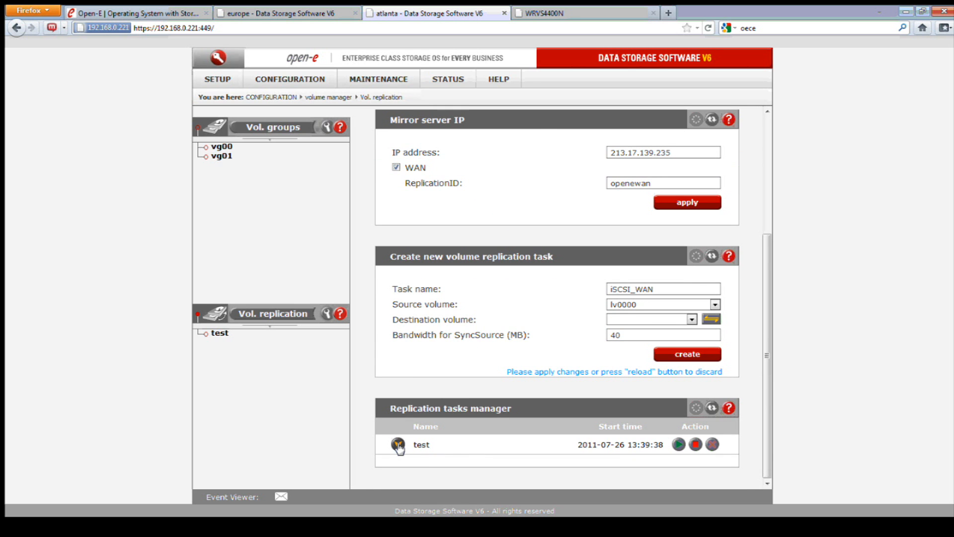
scroll(470, 387, down, 1)
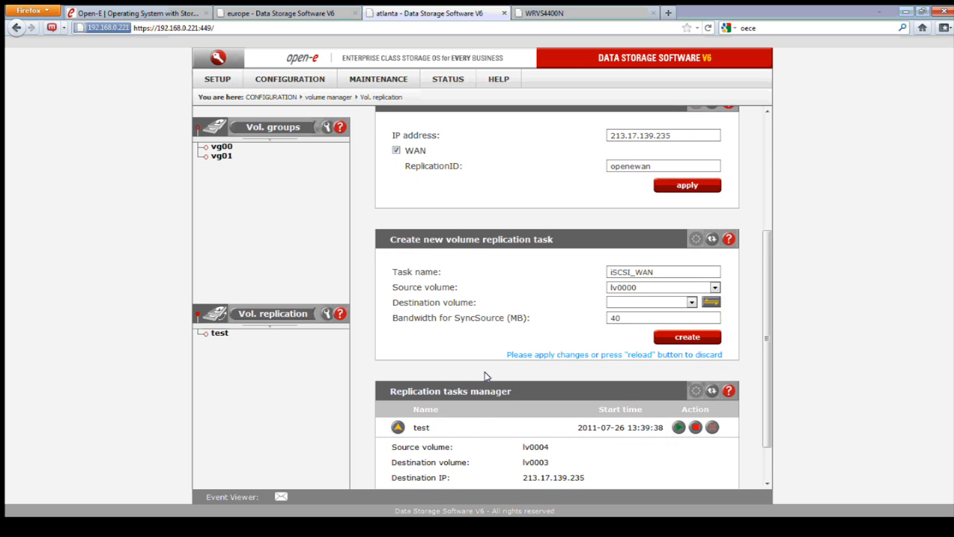
scroll(477, 378, down, 2)
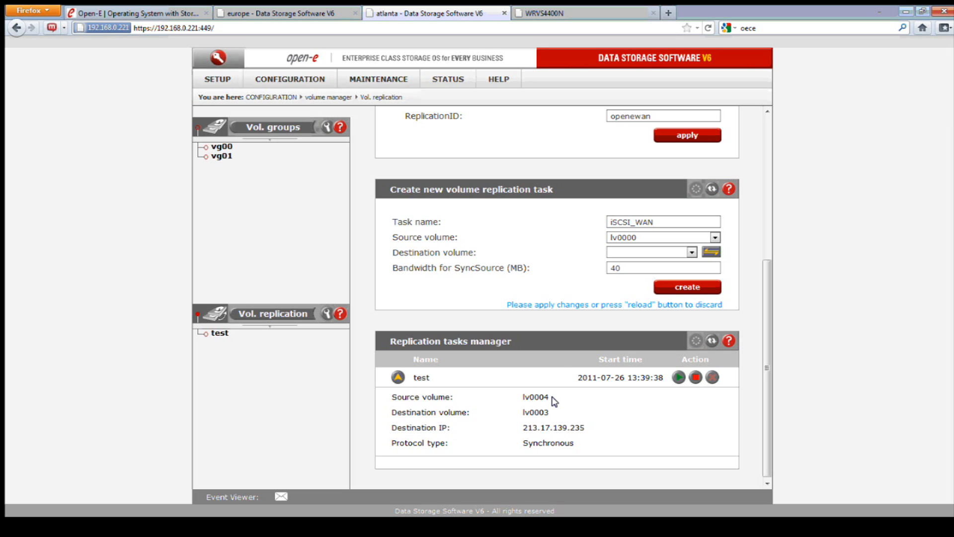
scroll(565, 376, up, 3)
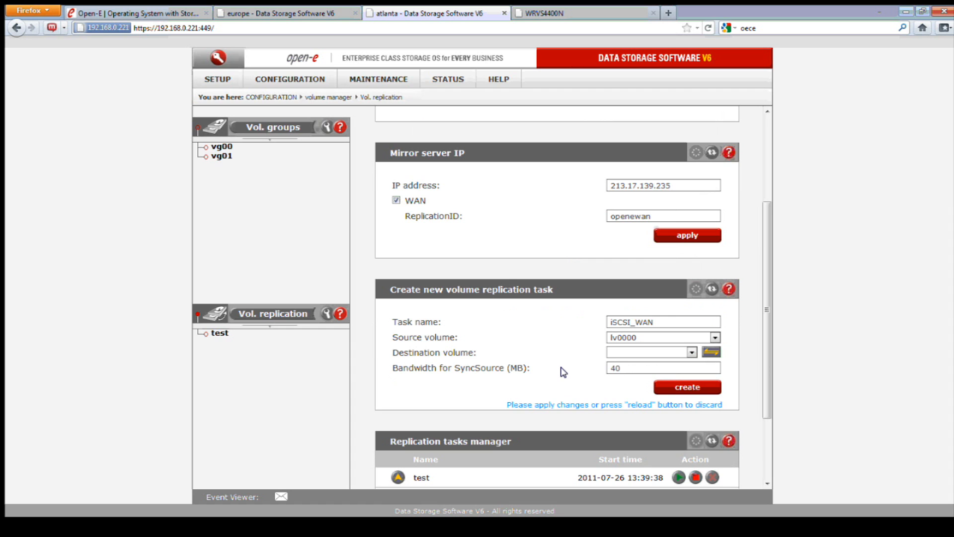
Step: Load lv0002 as the destination volume, set the SyncSource bandwidth to 5 MB, and create the iSCSI_WAN replication task
click(712, 352)
scroll(720, 354, down, 2)
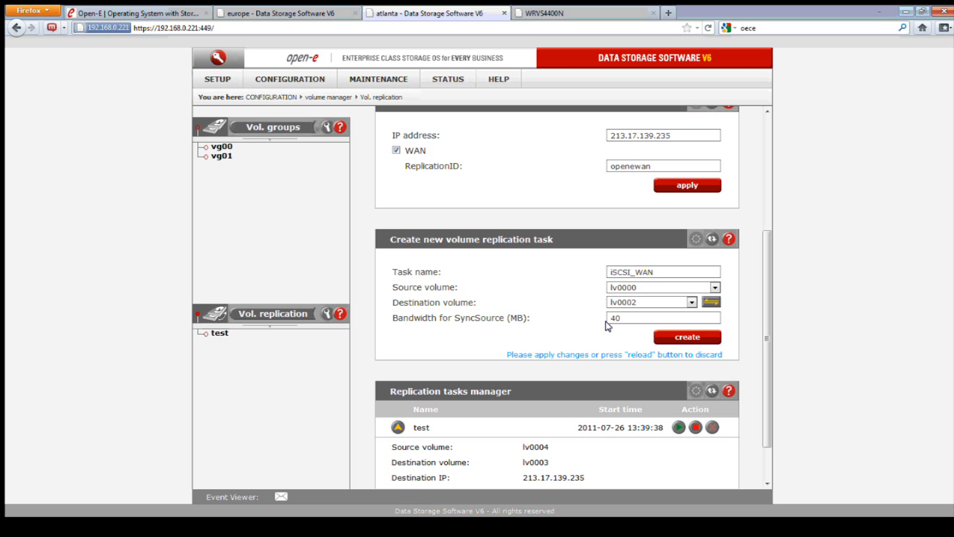
double_click(625, 320)
text(5)
scroll(565, 326, down, 2)
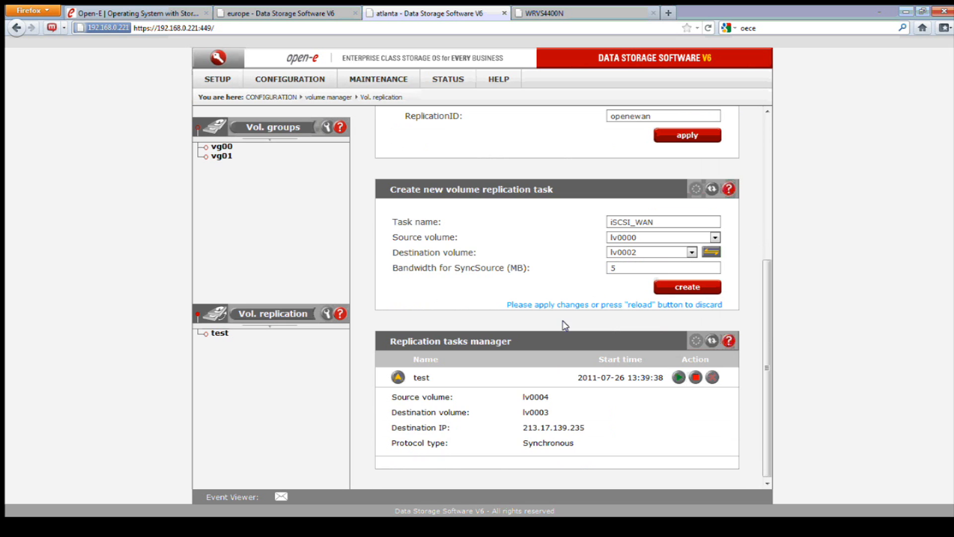
click(674, 290)
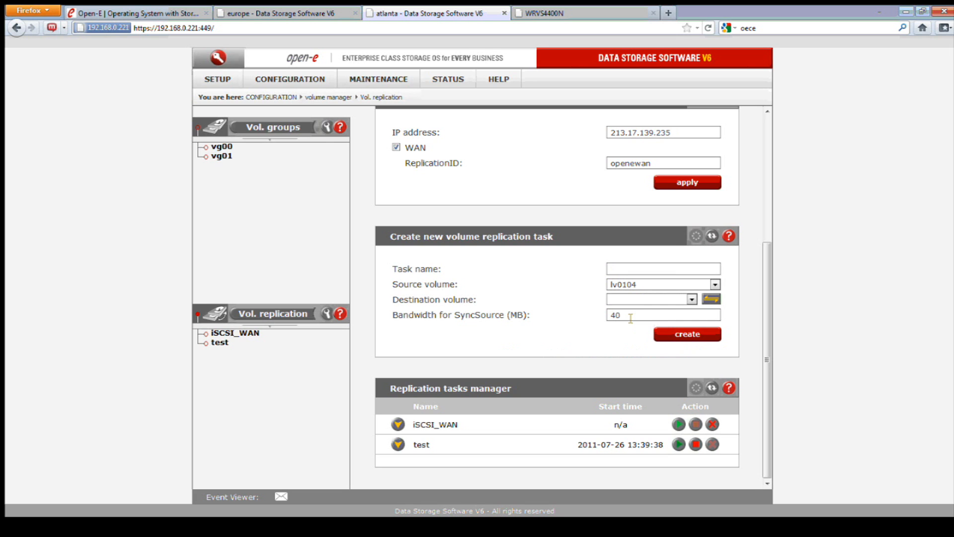
Step: Start the iSCSI_WAN replication task and expand its details in the replication tasks manager
click(398, 424)
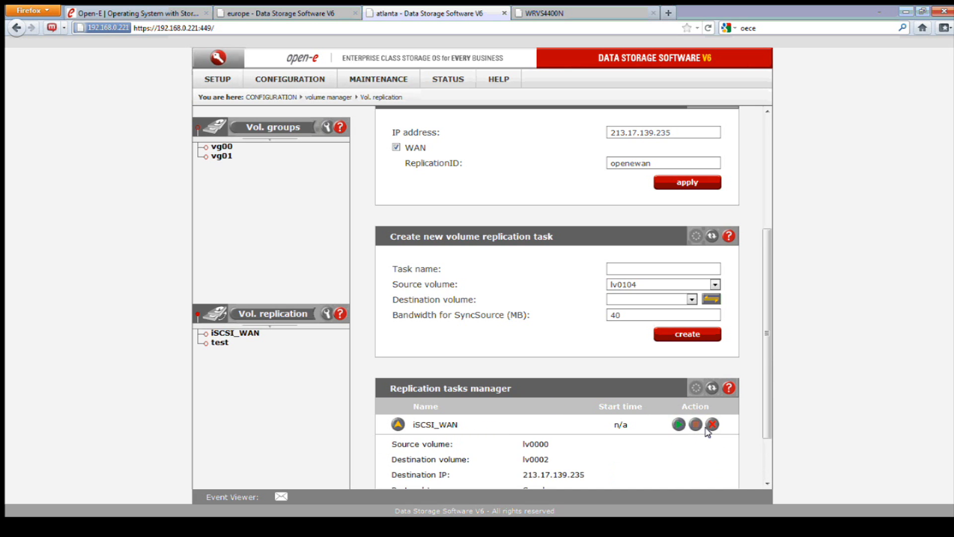
scroll(684, 397, down, 2)
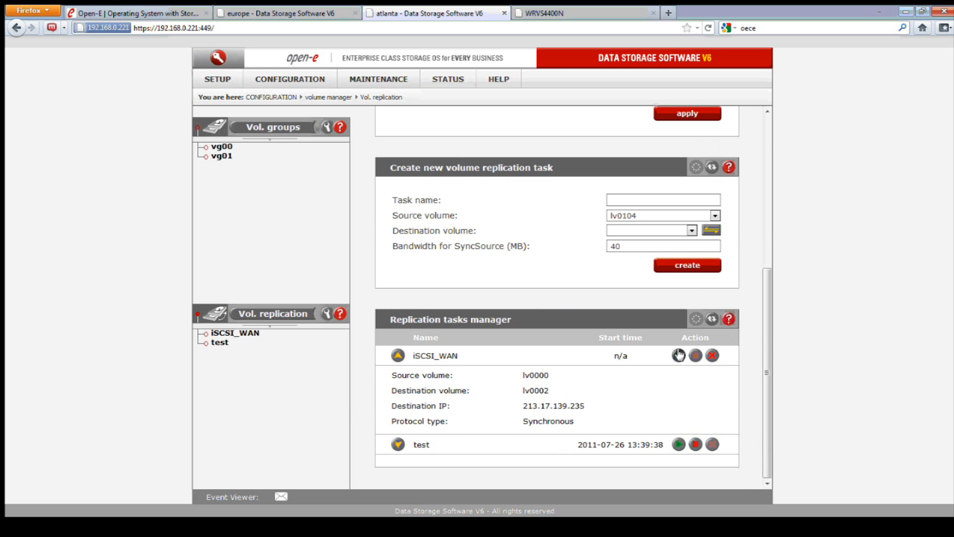
click(675, 356)
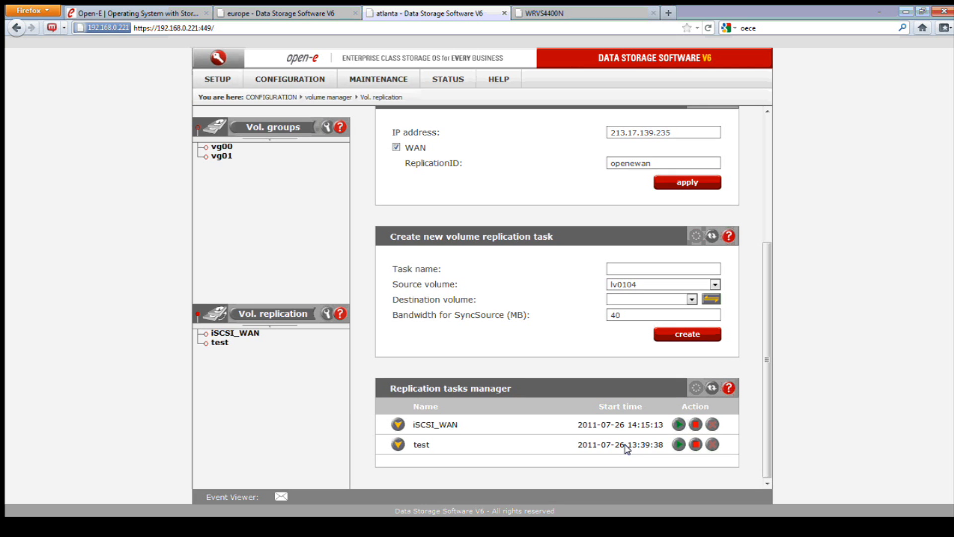
click(407, 424)
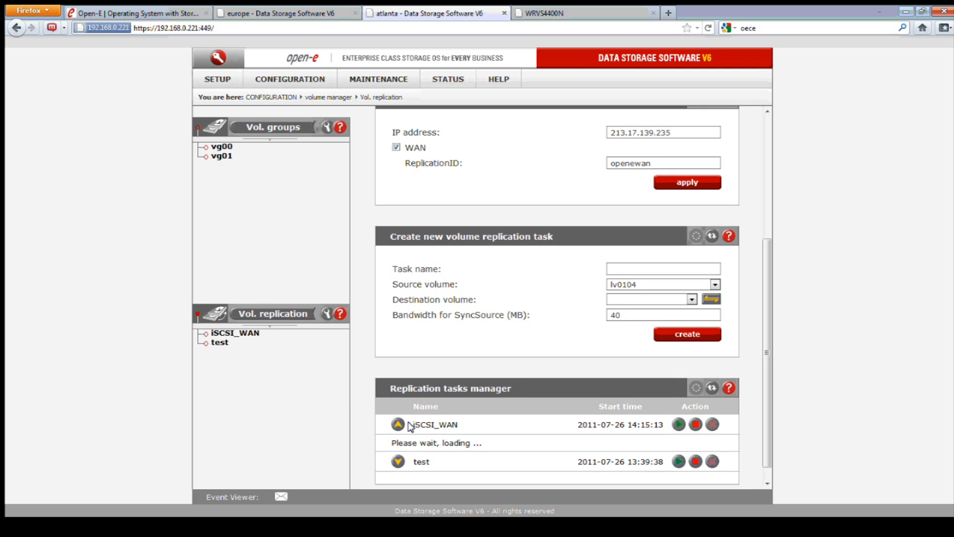
scroll(457, 400, down, 1)
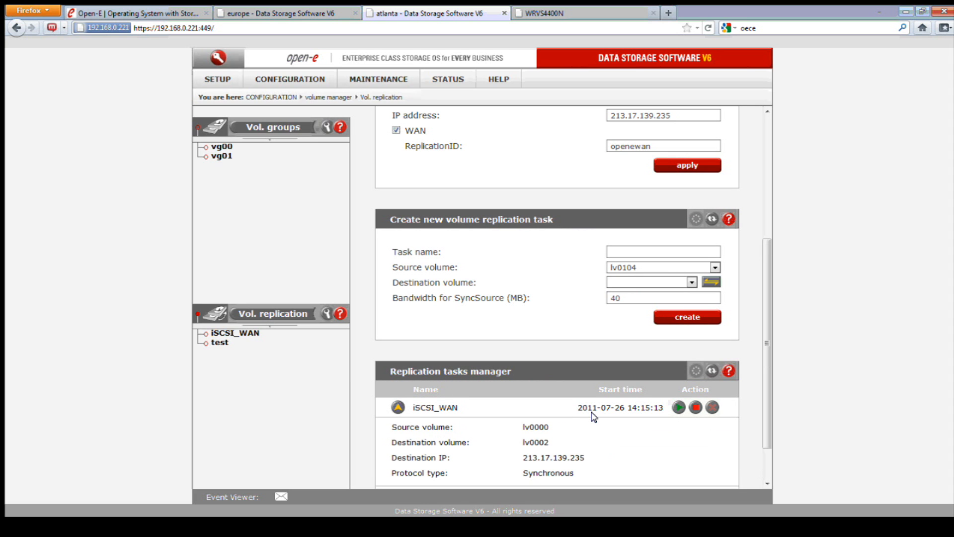
scroll(592, 417, down, 3)
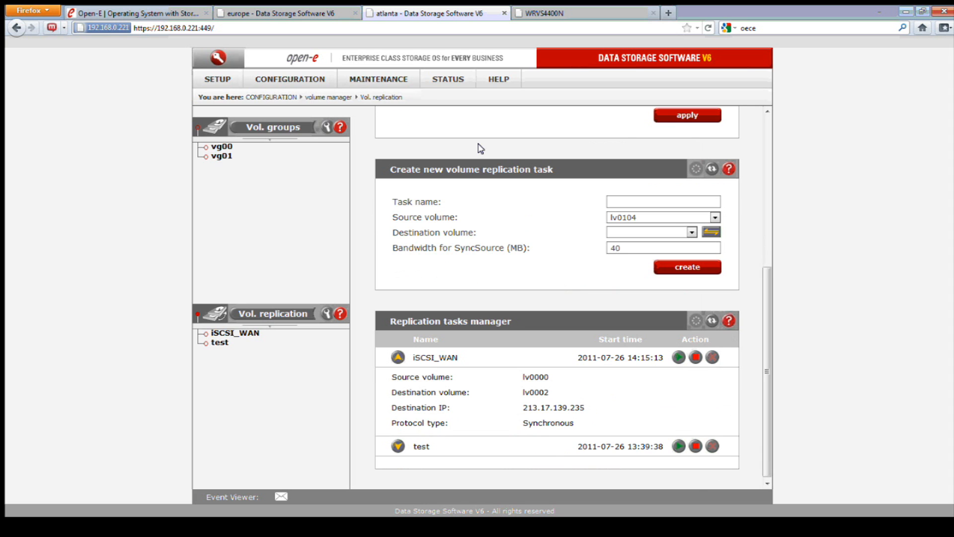
Step: Open the task status on the atlanta server and examine the replication progress and consistency of the running iSCSI_WAN and test tasks
click(453, 80)
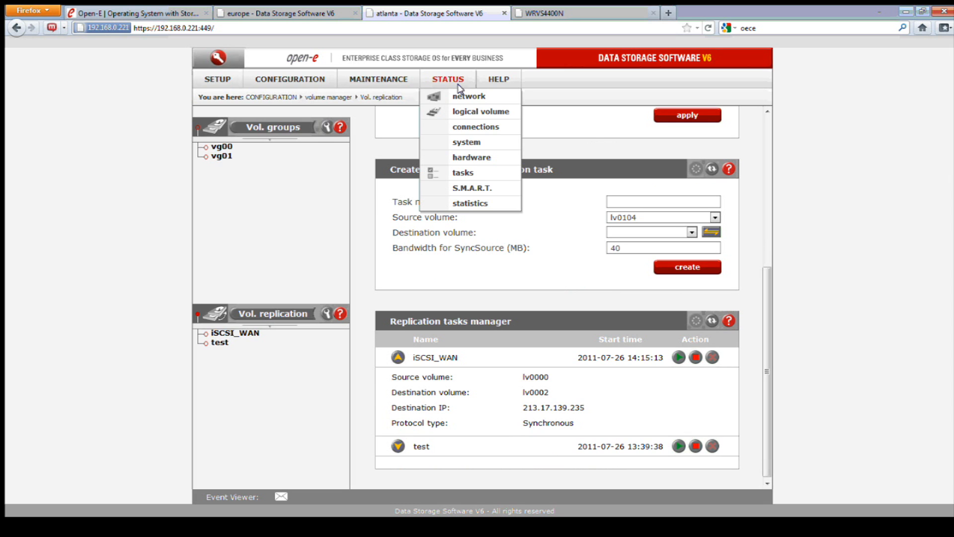
click(497, 175)
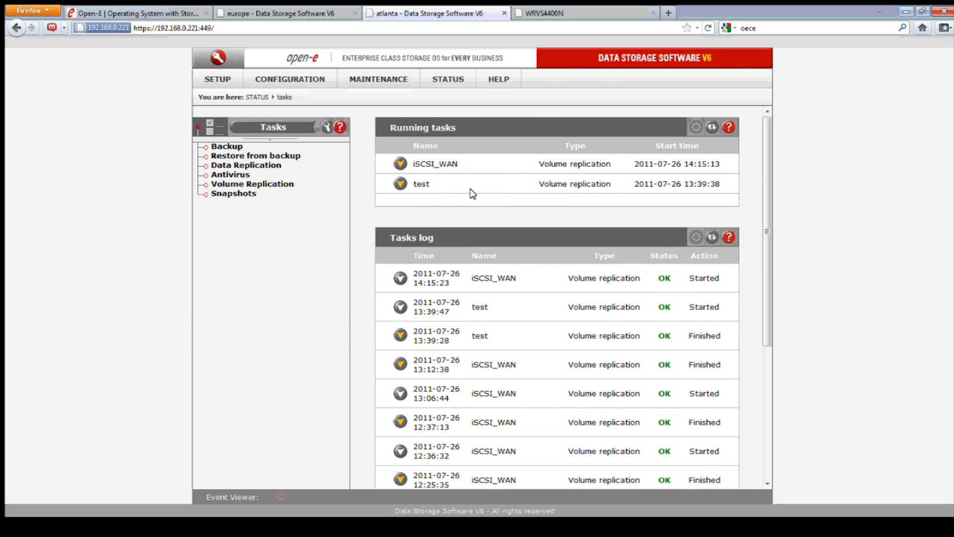
click(401, 164)
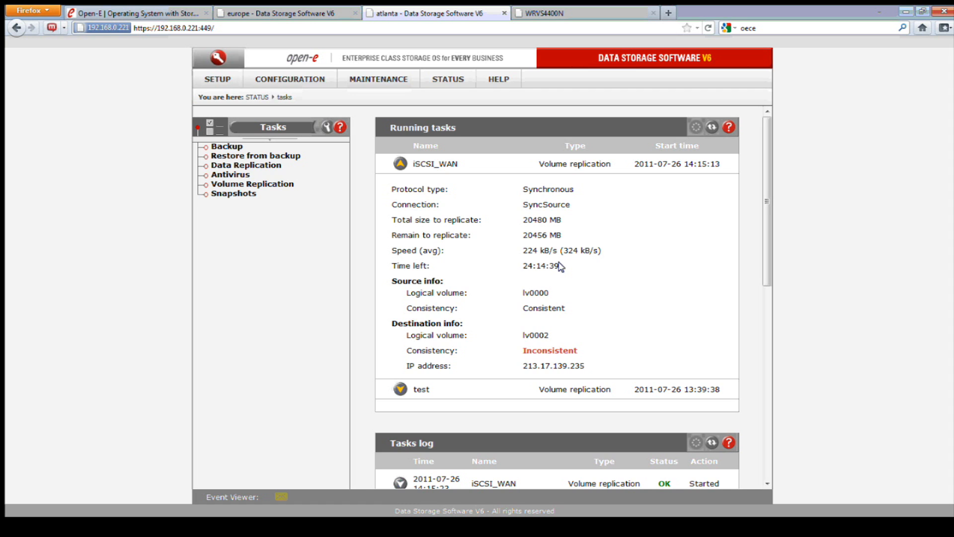
click(400, 389)
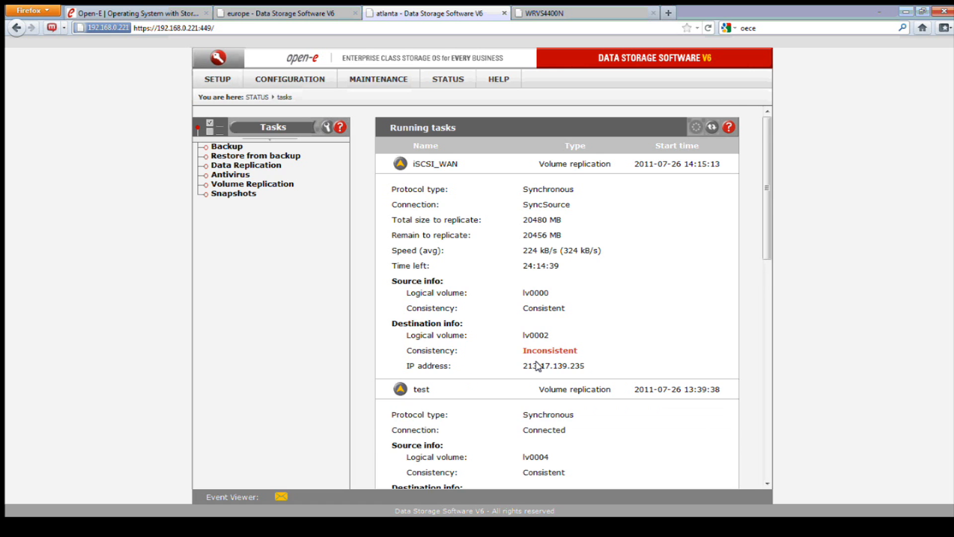
scroll(626, 357, down, 2)
scroll(638, 357, down, 2)
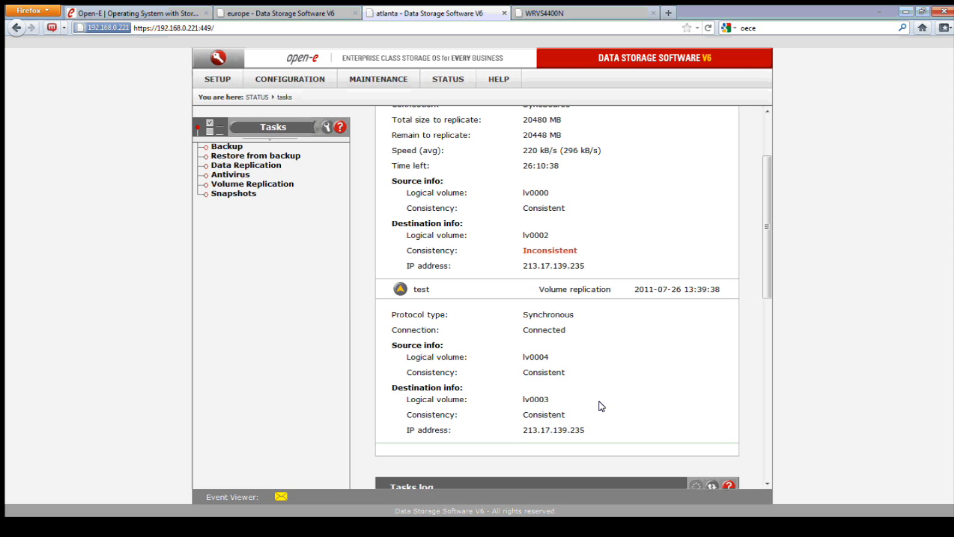
scroll(601, 406, up, 1)
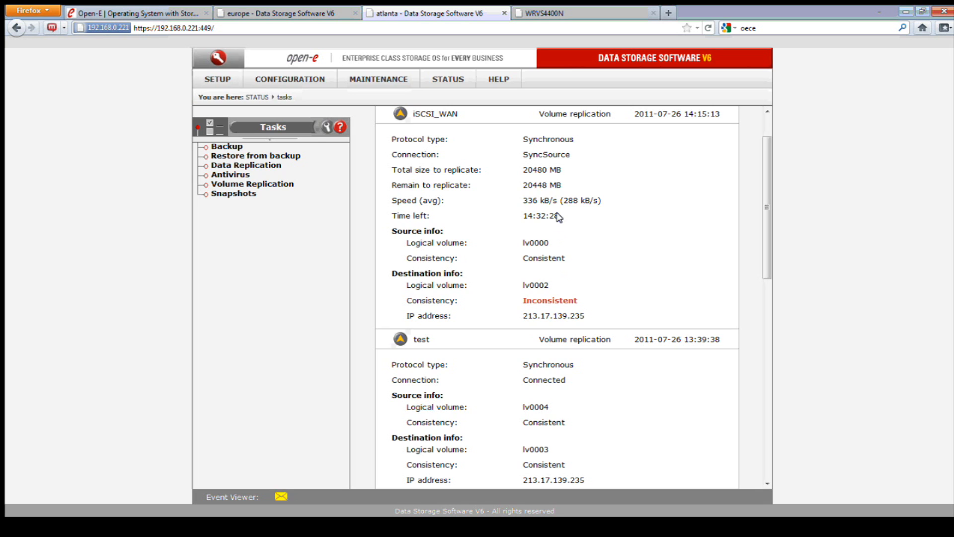
drag(560, 215, 519, 211)
drag(762, 212, 764, 185)
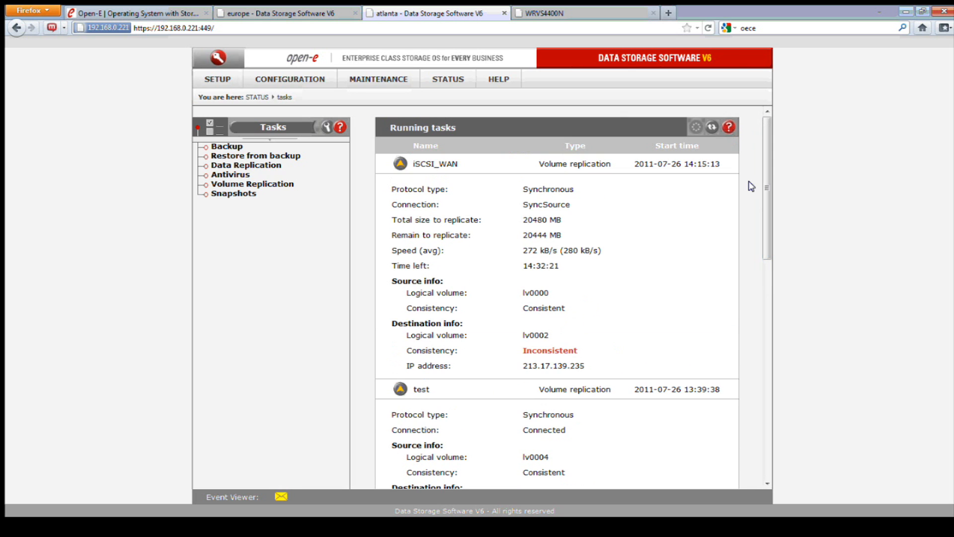
Step: Return to the volume replication settings on the atlanta server
click(297, 79)
mouse_move(306, 95)
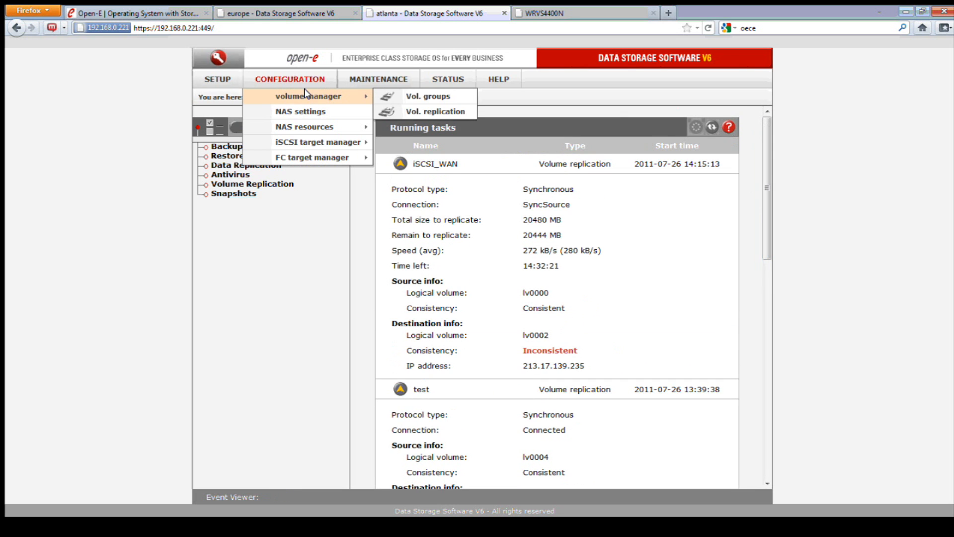
click(393, 107)
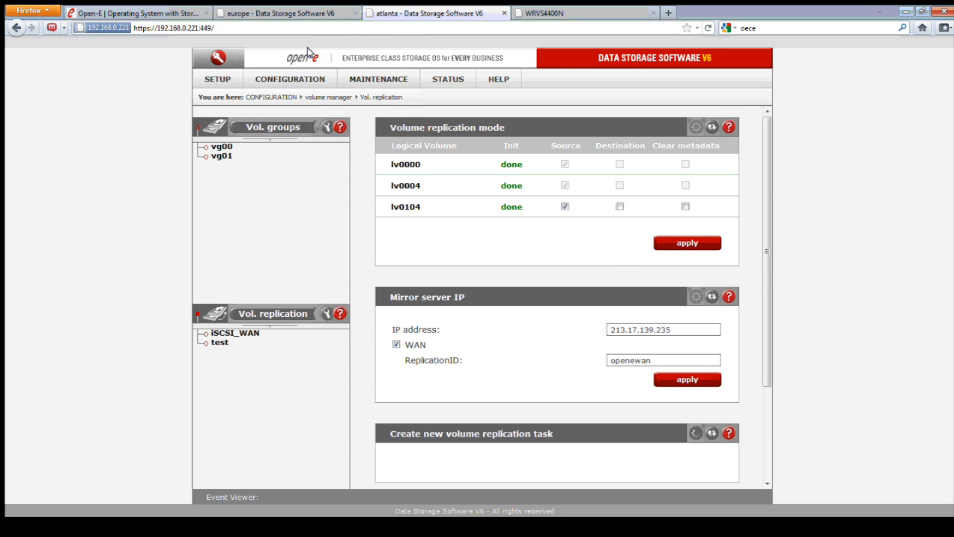
Step: Switch to the europe server, open its reverse replication task iSCSI_WAN_reverse, and examine the details of test_reverse in the tasks manager
click(304, 15)
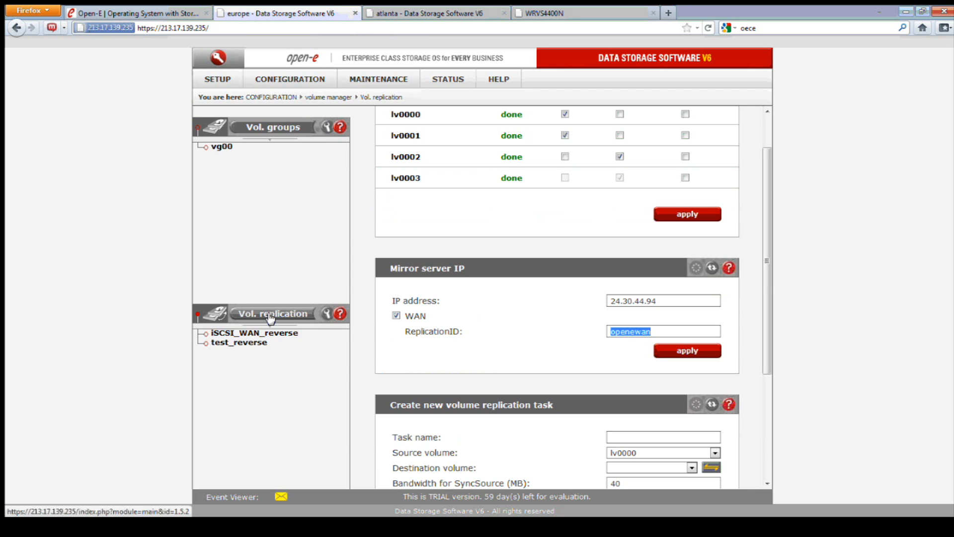
click(273, 334)
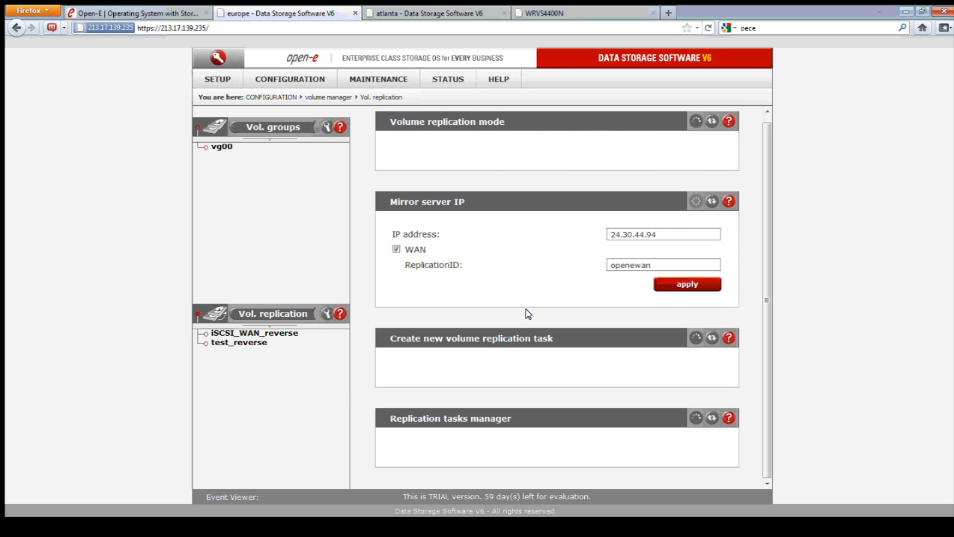
scroll(547, 365, down, 1)
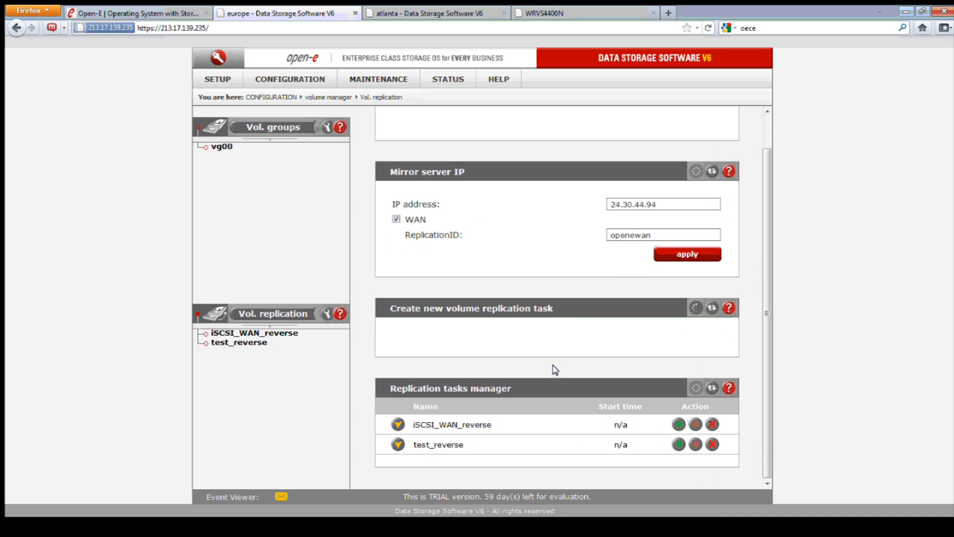
scroll(527, 404, down, 4)
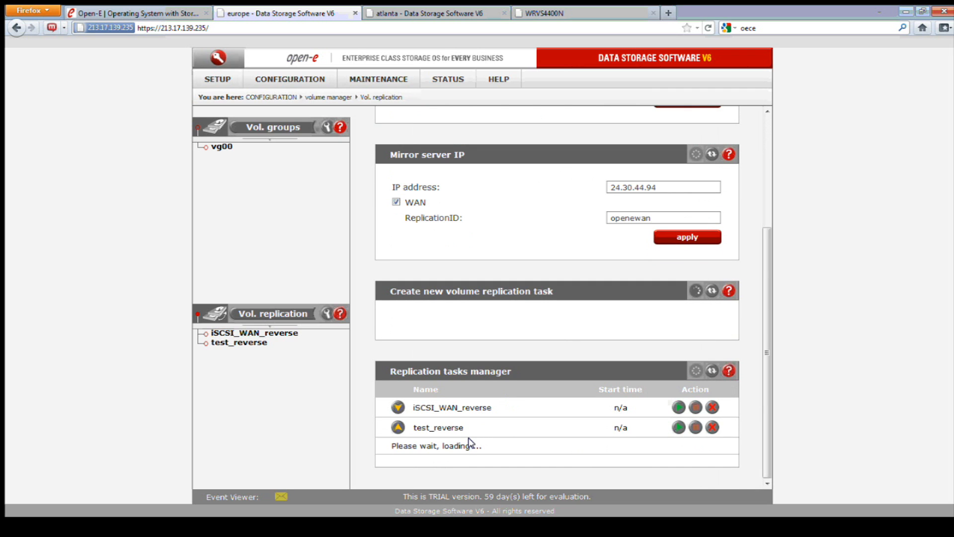
scroll(469, 435, down, 2)
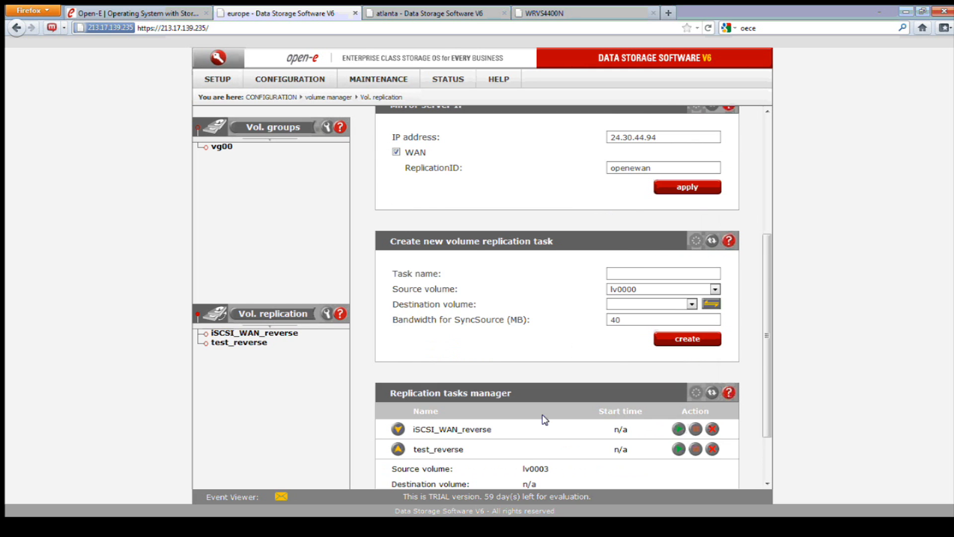
Step: Review the source volume of the test_reverse task in the europe server's replication tasks manager
scroll(546, 420, down, 3)
drag(550, 395, 520, 396)
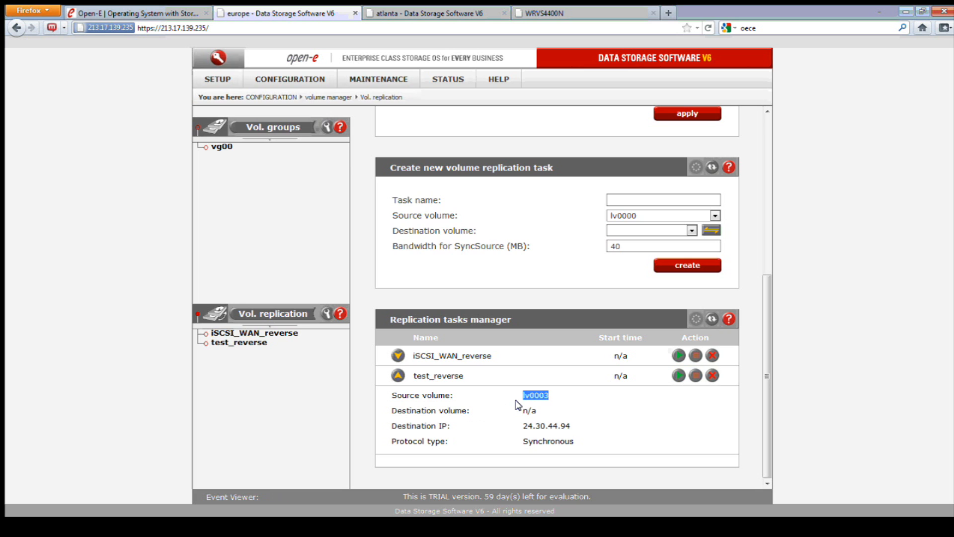
scroll(517, 405, up, 6)
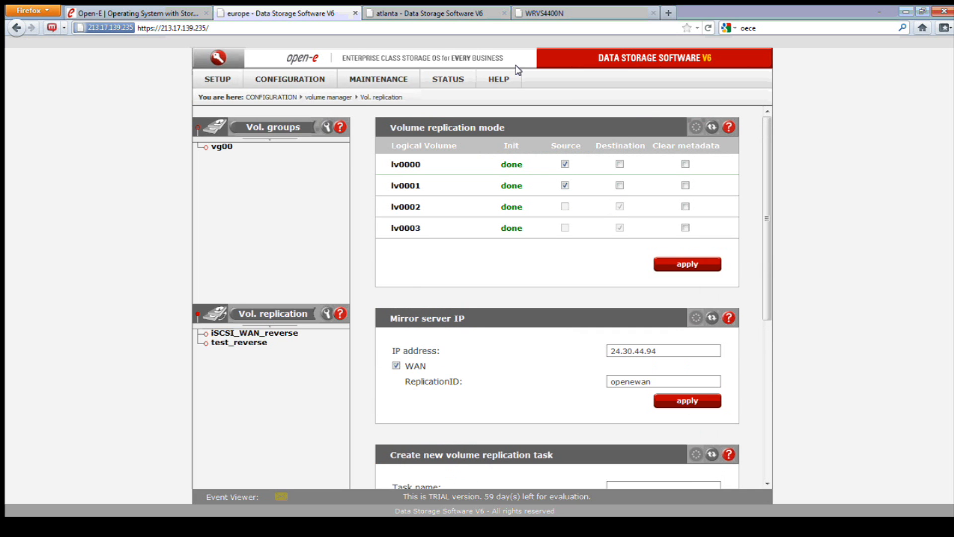
Step: Switch to the atlanta server and examine volume lv0004 and the details of the test task in the replication tasks manager
click(450, 14)
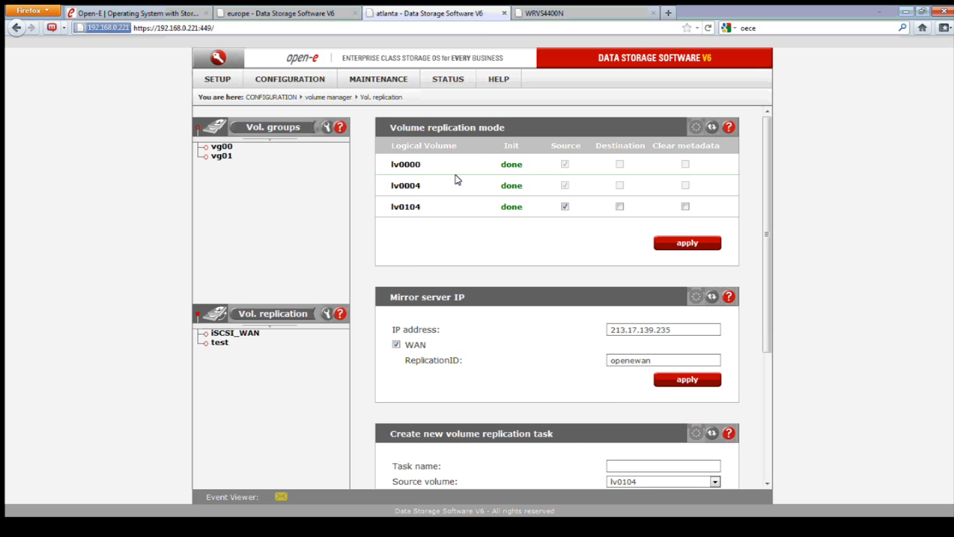
drag(425, 185, 391, 185)
scroll(675, 278, down, 4)
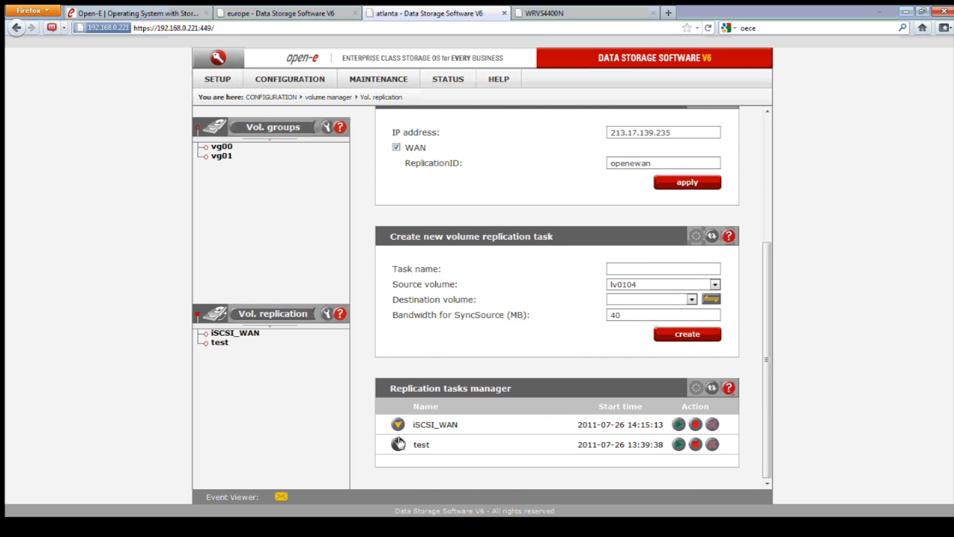
click(399, 443)
scroll(504, 411, down, 1)
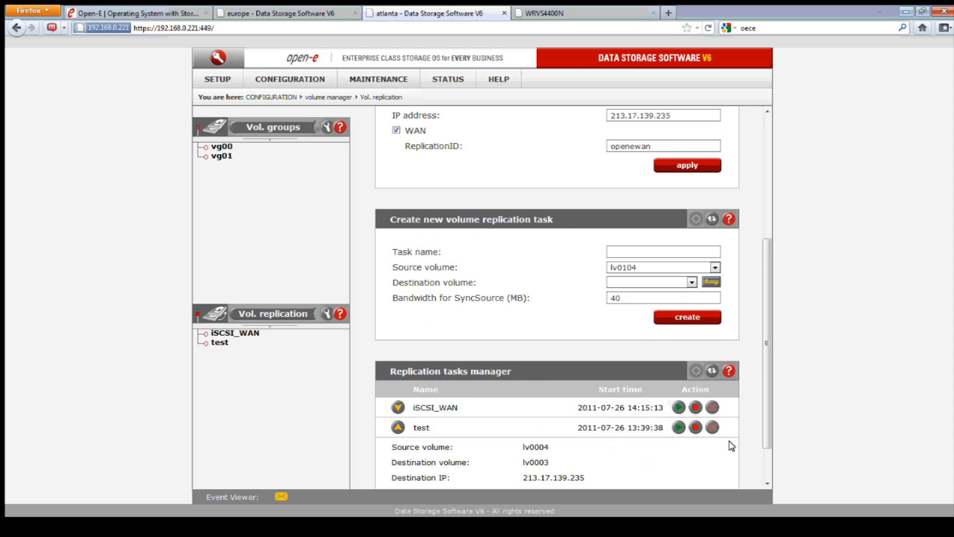
scroll(730, 445, down, 2)
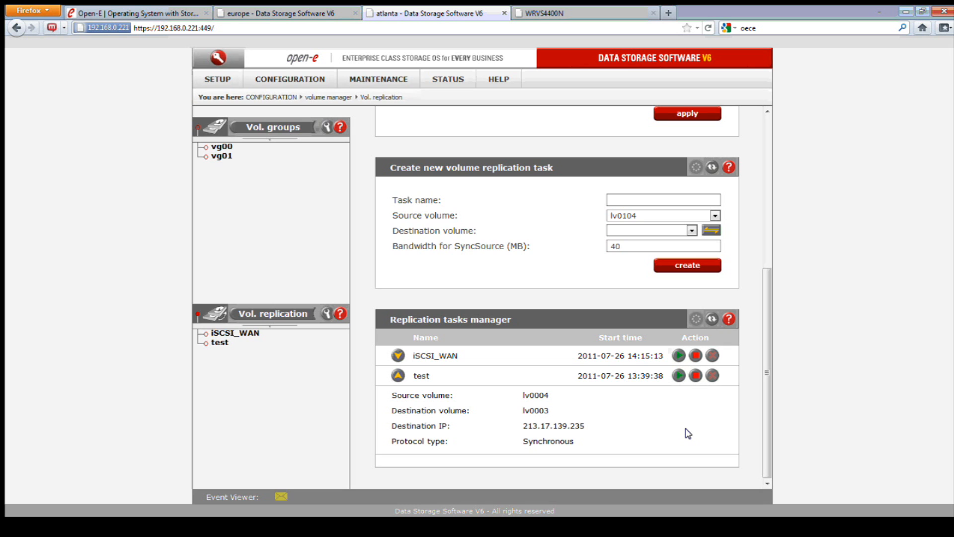
Step: Stop the test replication task on the atlanta server and apply destination mode instead of source mode to volume lv0004
click(696, 375)
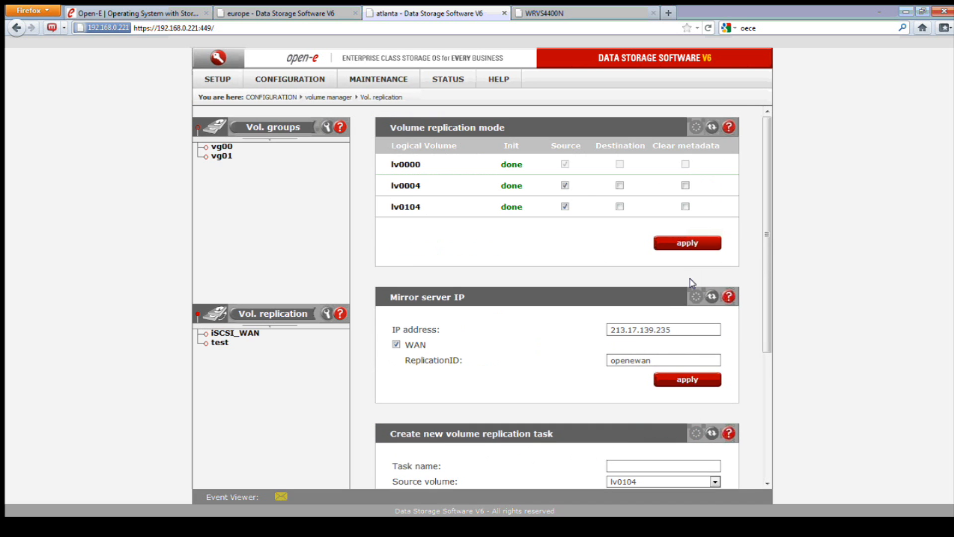
click(563, 186)
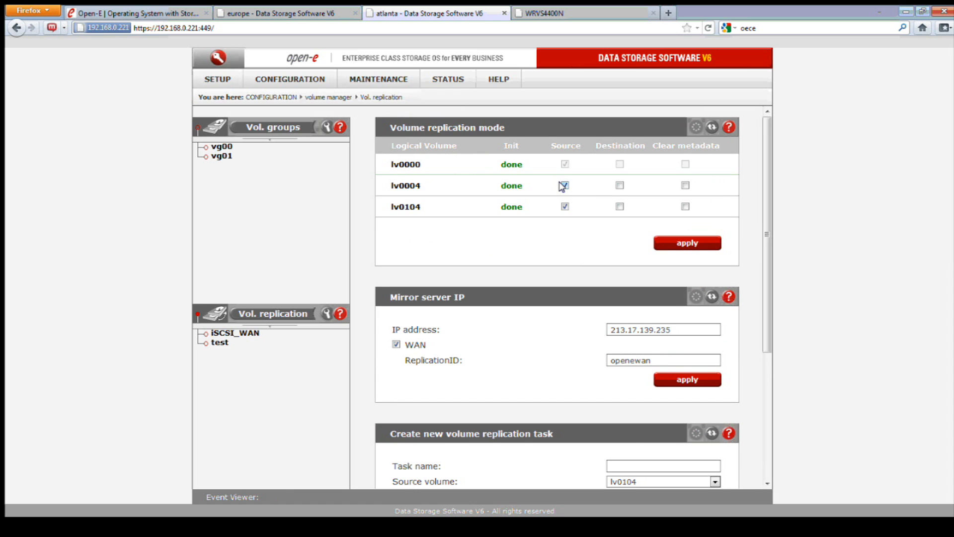
click(619, 186)
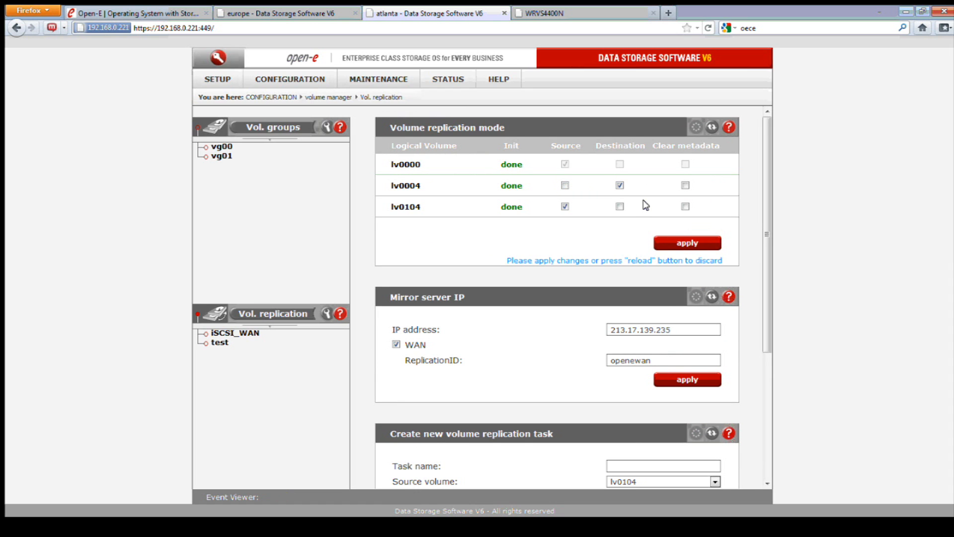
click(676, 242)
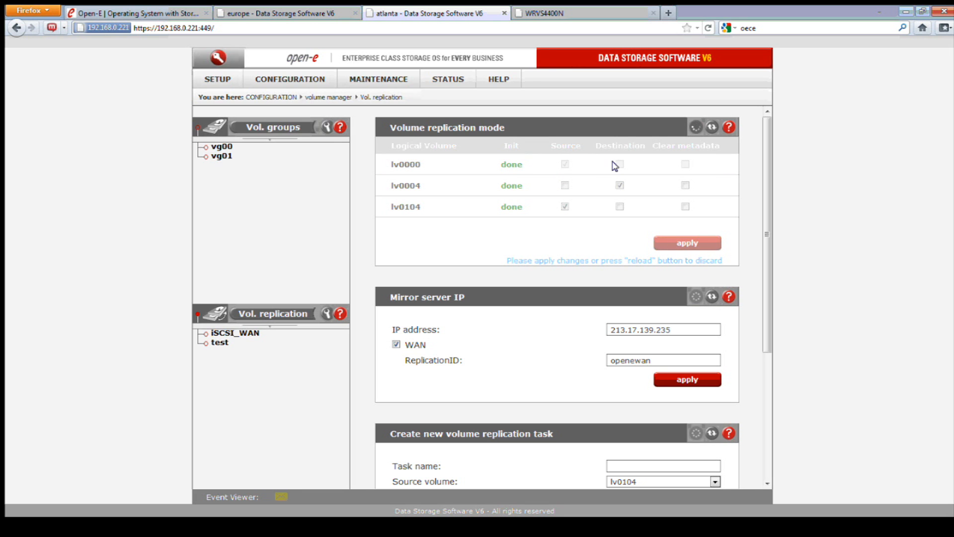
Step: Switch to the europe server, reload its volume replication modes, and apply source mode to volume lv0003
click(308, 14)
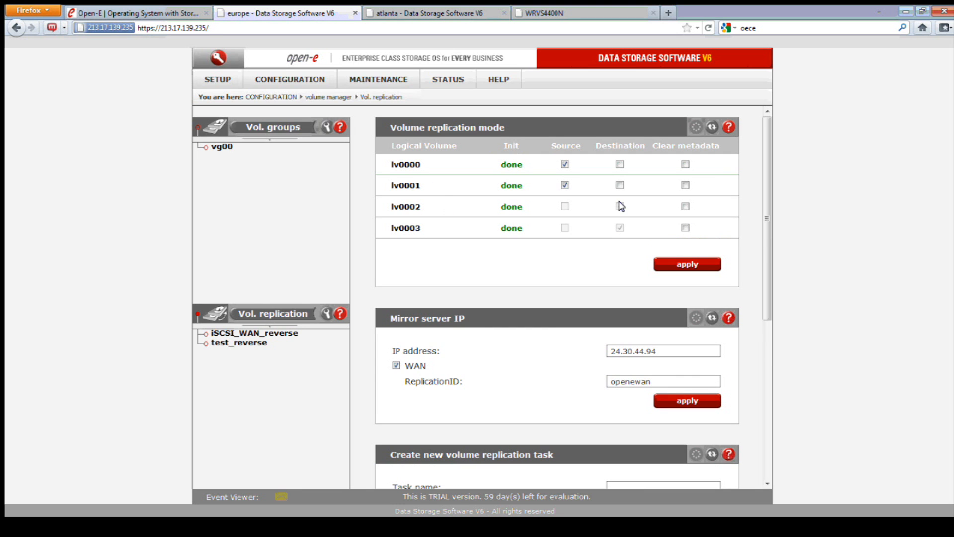
click(713, 128)
click(565, 228)
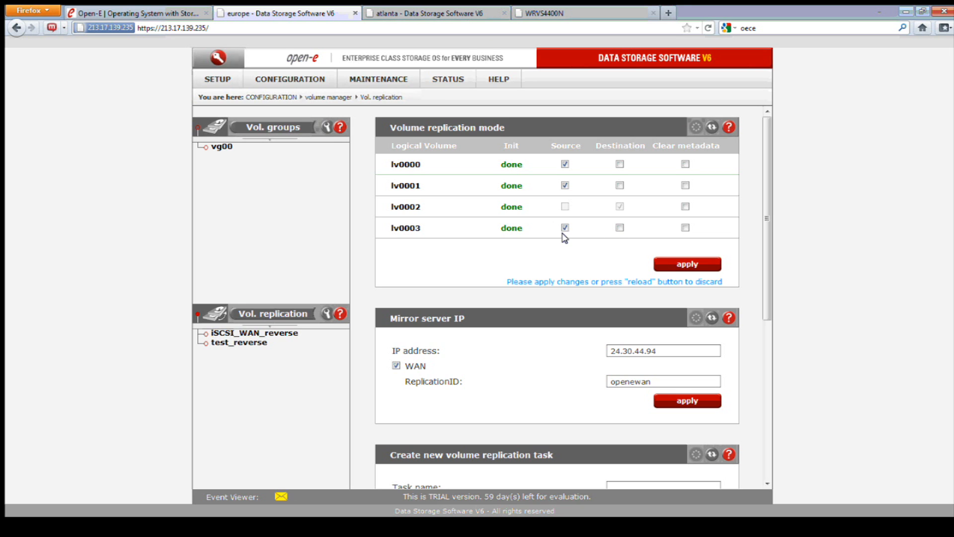
click(673, 269)
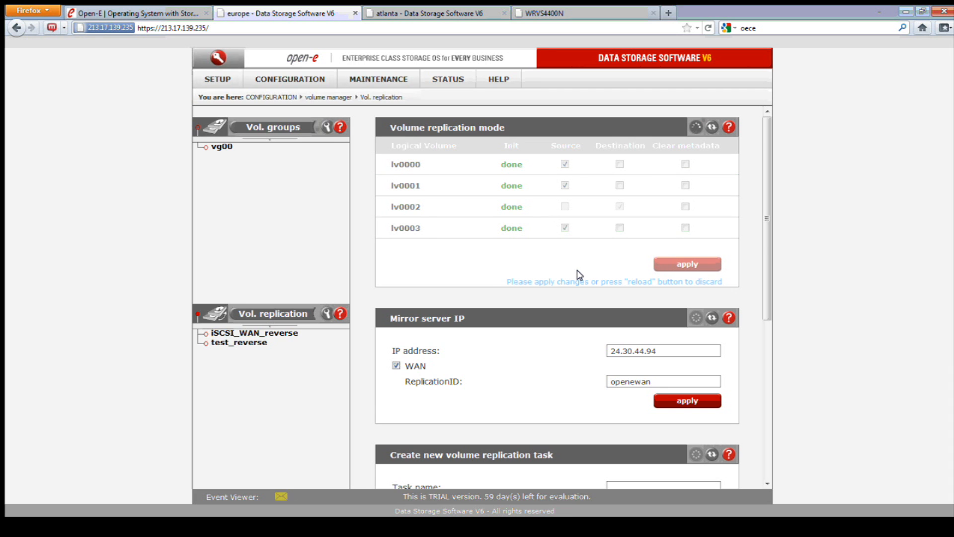
Step: Collapse the test_reverse details in the europe server's replication tasks manager and start the test_reverse task
scroll(580, 274, down, 2)
scroll(580, 274, up, 2)
scroll(577, 272, down, 4)
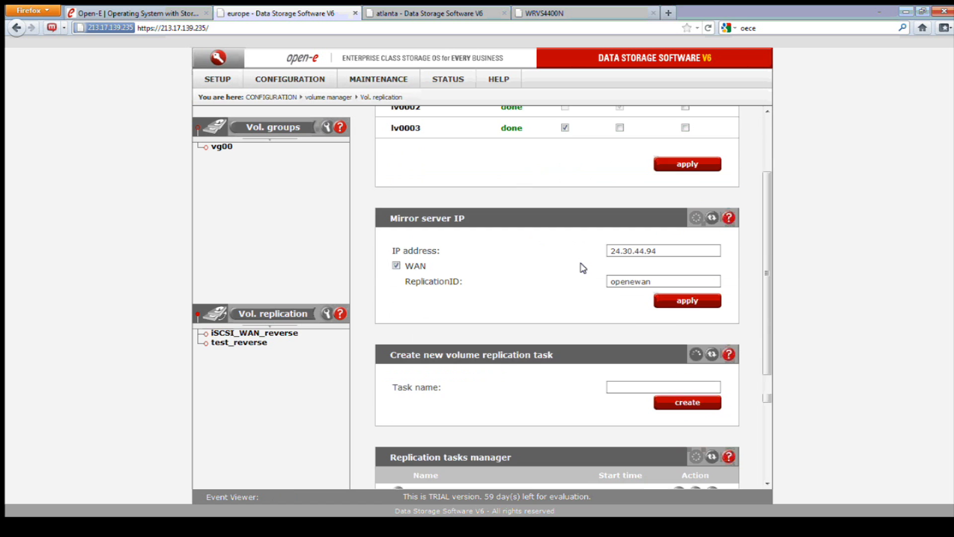
scroll(584, 268, down, 5)
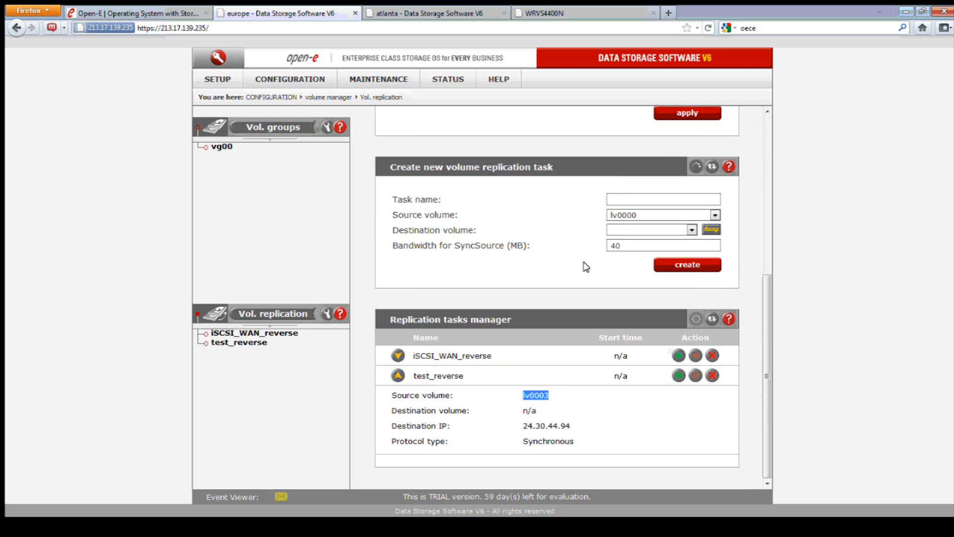
click(399, 377)
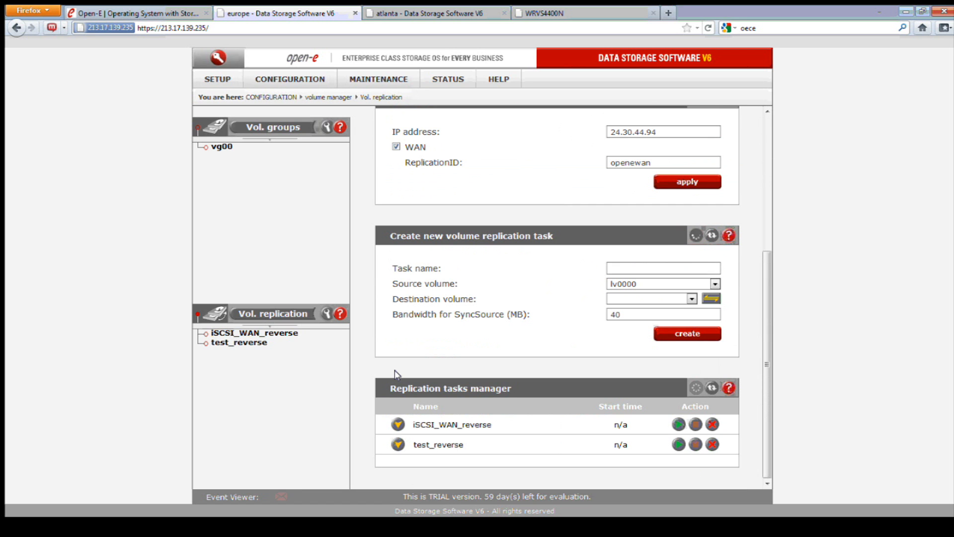
click(679, 444)
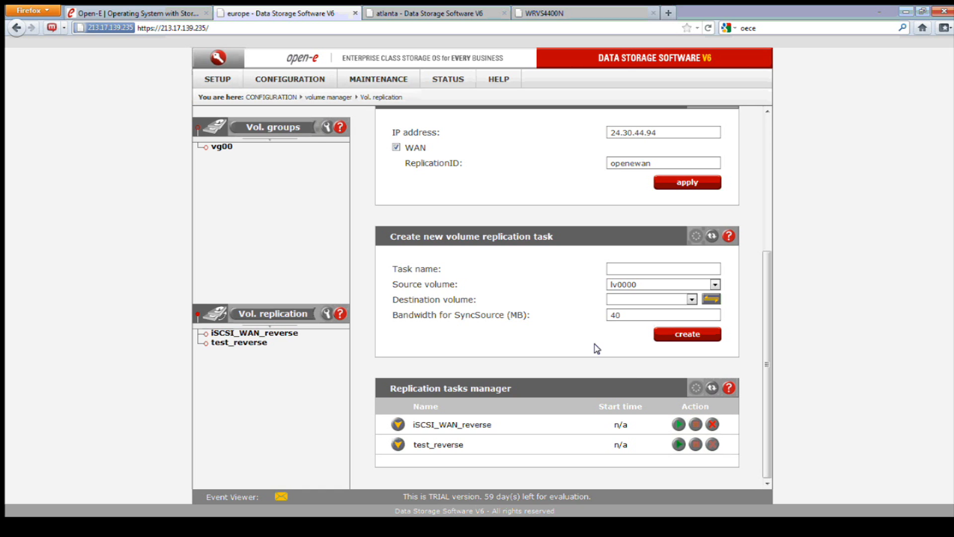
Step: Check the volume replication modes on the atlanta server, then return to the europe server and reload its modes
click(430, 10)
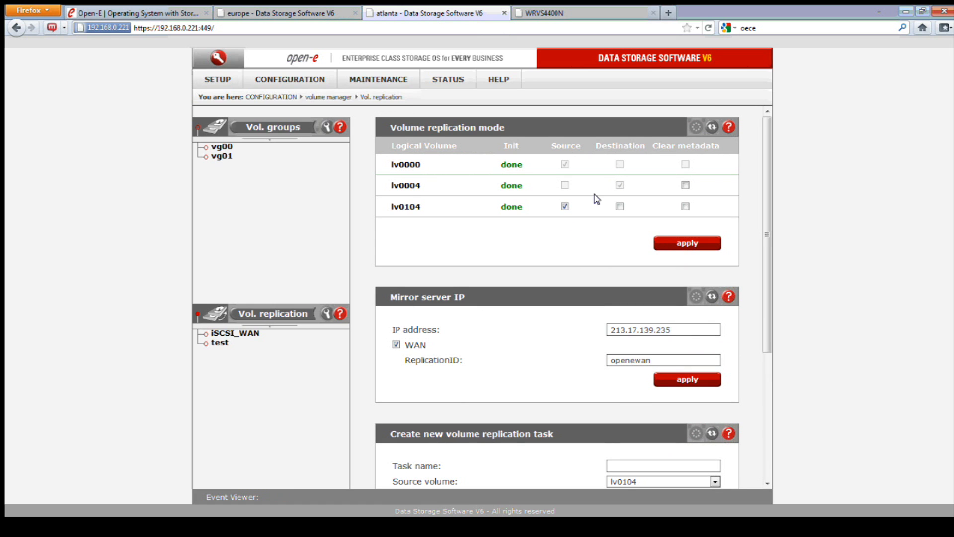
click(293, 11)
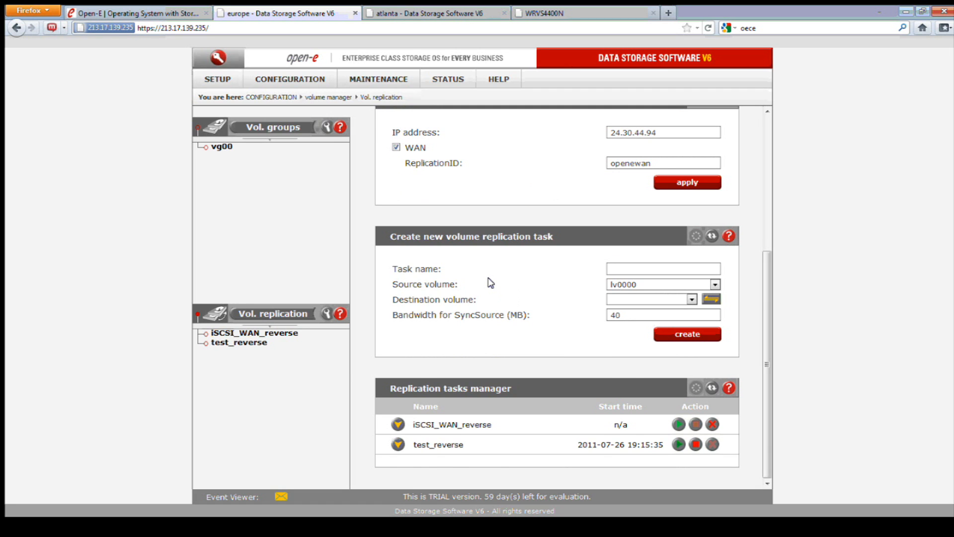
scroll(491, 283, up, 5)
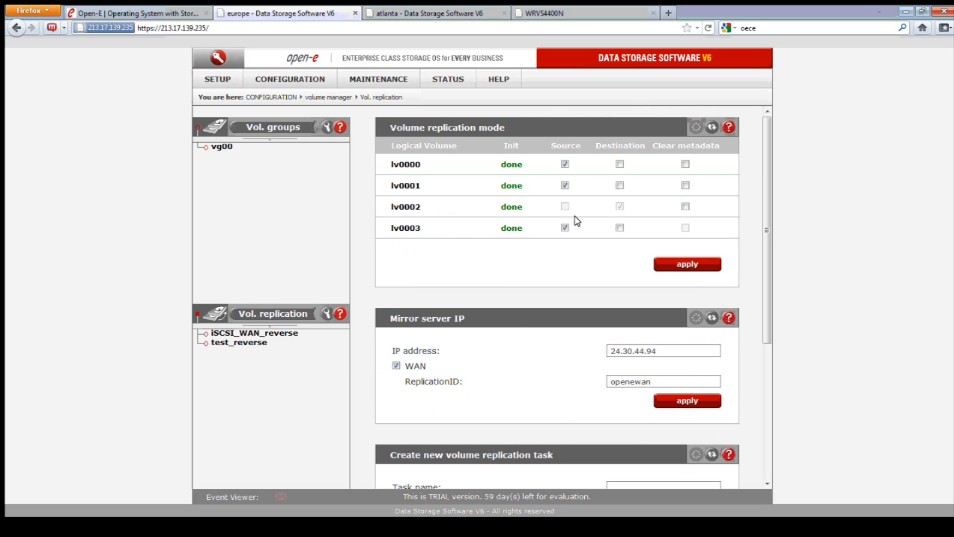
click(712, 128)
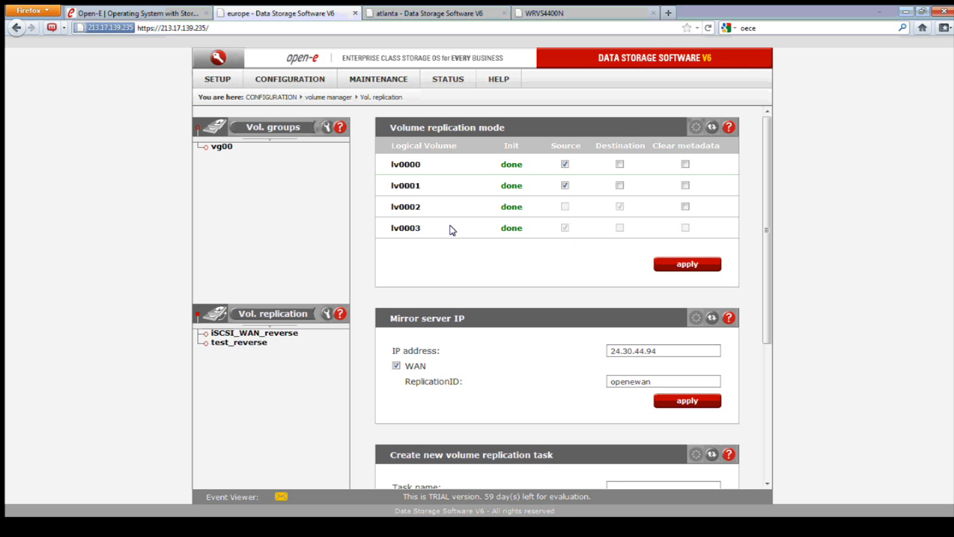
Step: Examine the mode of volume lv0003 and the source and destination volumes of the running test_reverse task
drag(451, 230, 390, 230)
scroll(571, 240, down, 2)
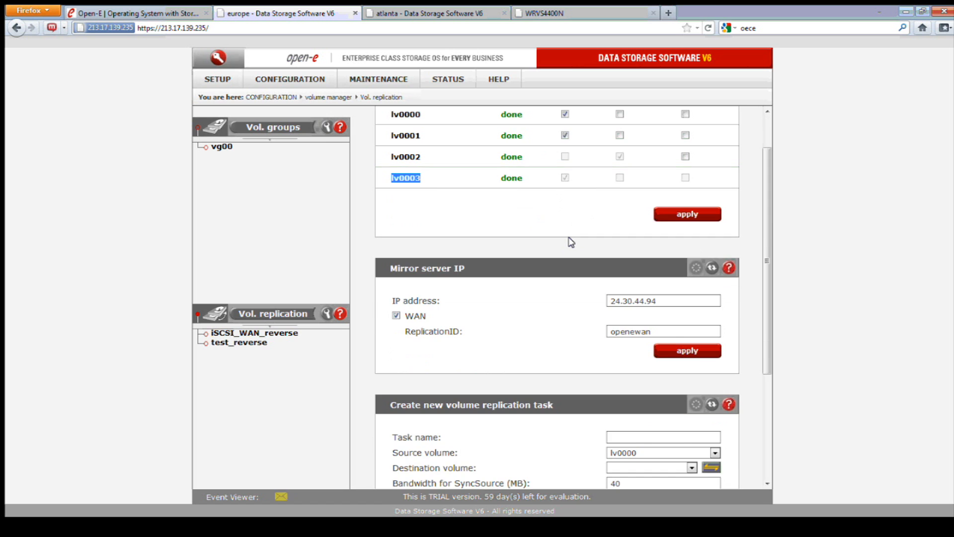
scroll(571, 242, down, 5)
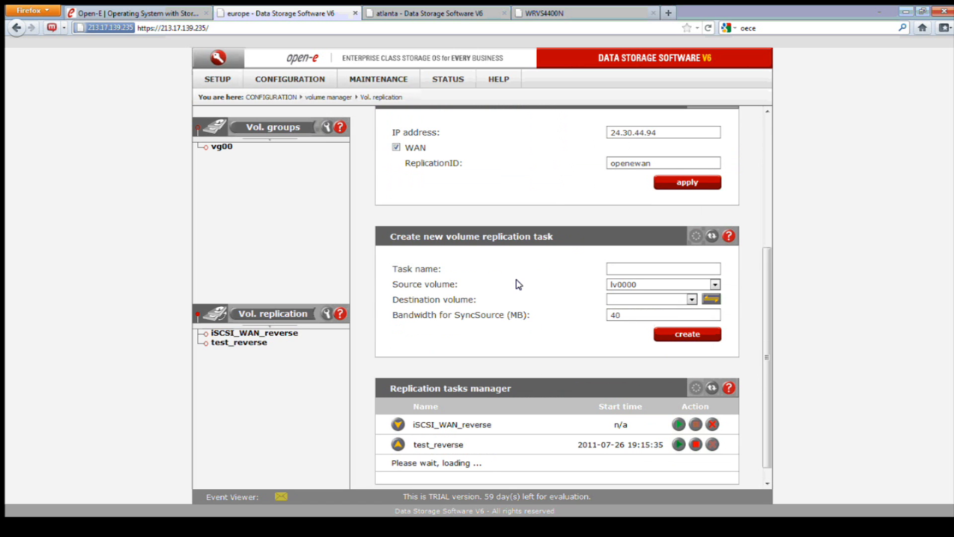
scroll(519, 284, down, 1)
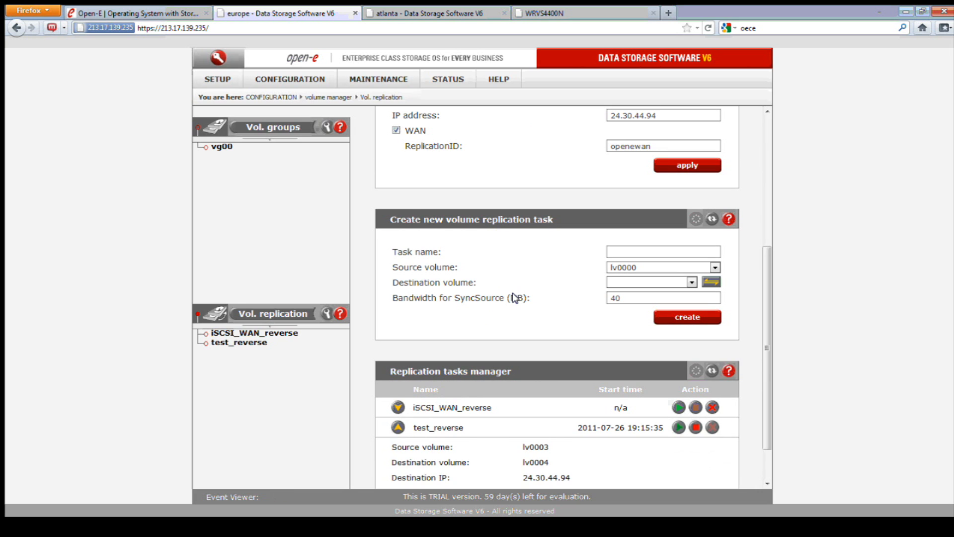
scroll(514, 297, down, 2)
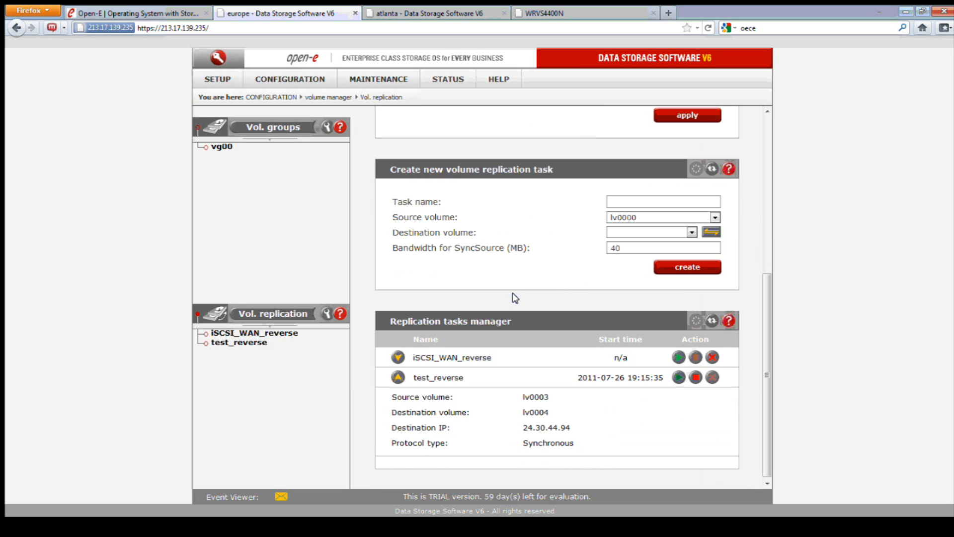
double_click(547, 414)
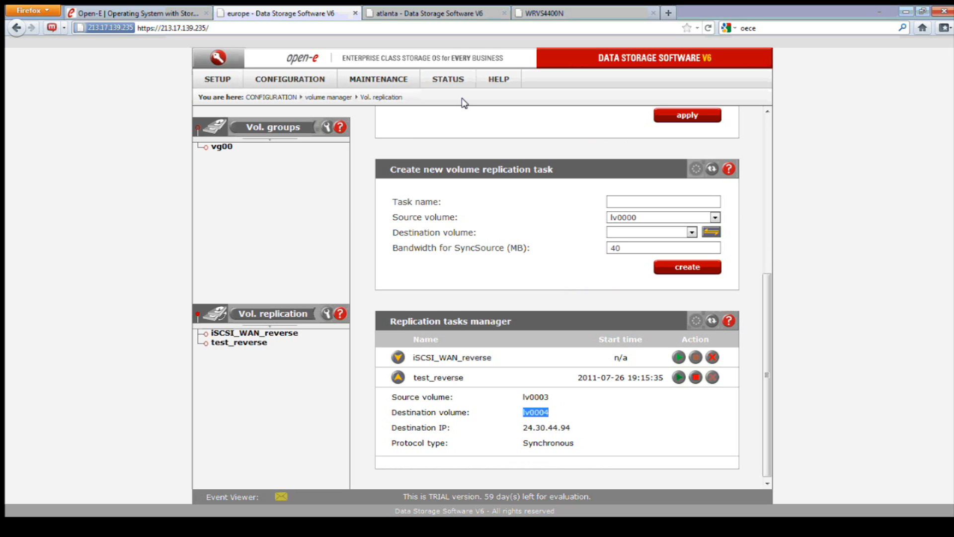
Step: Open the task status on the europe server and examine the connection and consistency details of the running test_reverse task
click(448, 80)
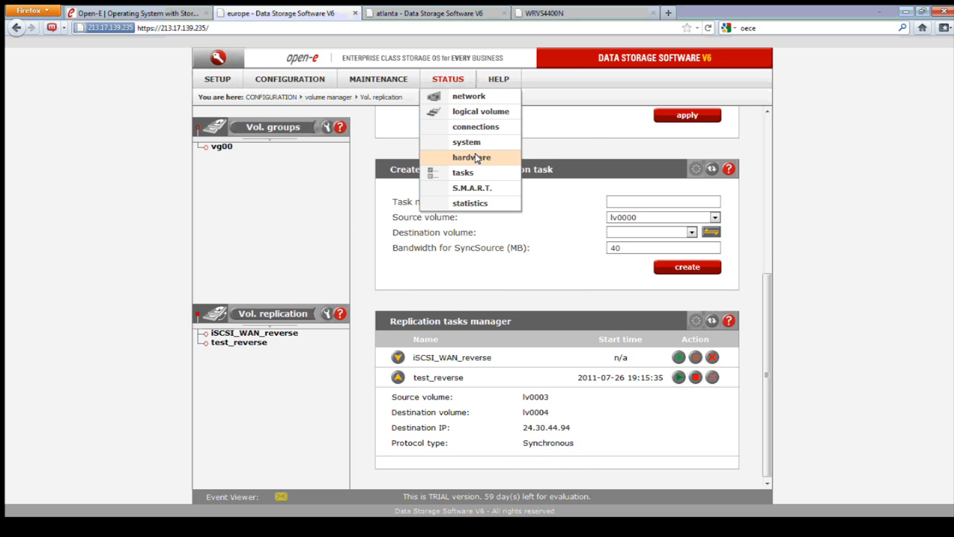
click(472, 174)
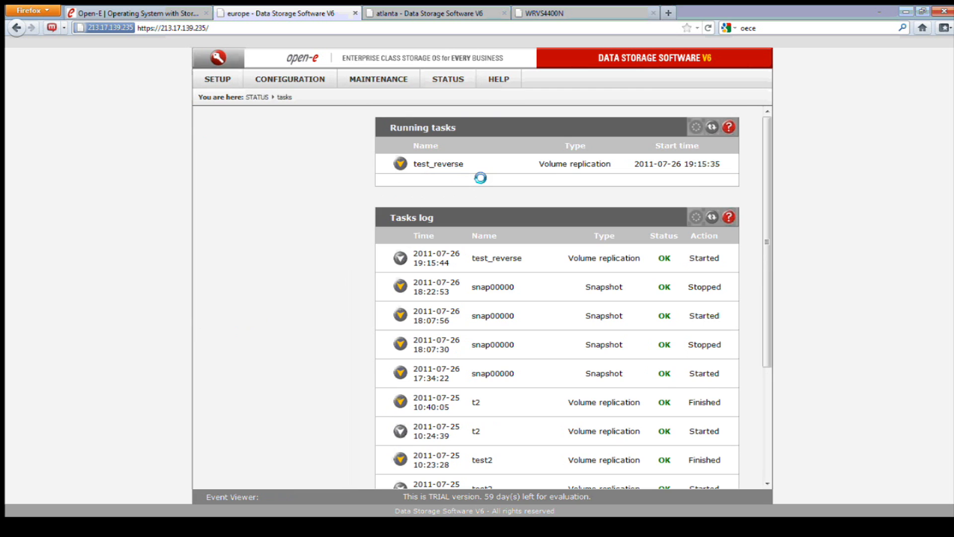
click(398, 166)
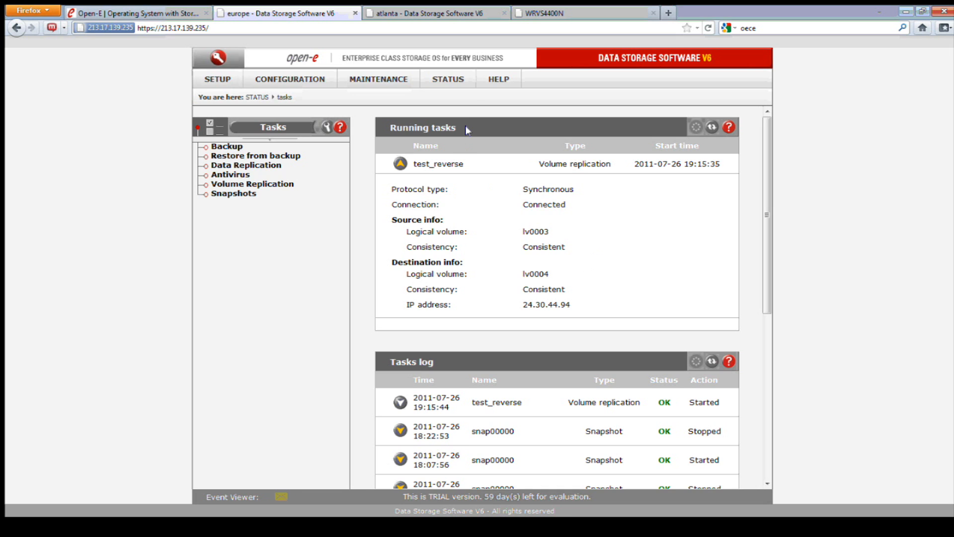
Step: Switch to the Open-E website and browse the list of webcasts and videos in its library
click(171, 14)
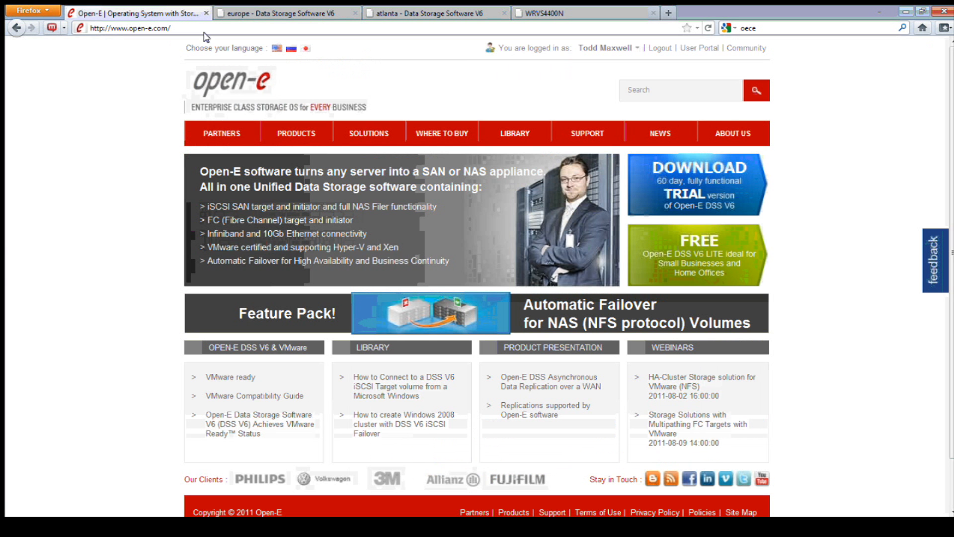
mouse_move(514, 133)
click(569, 243)
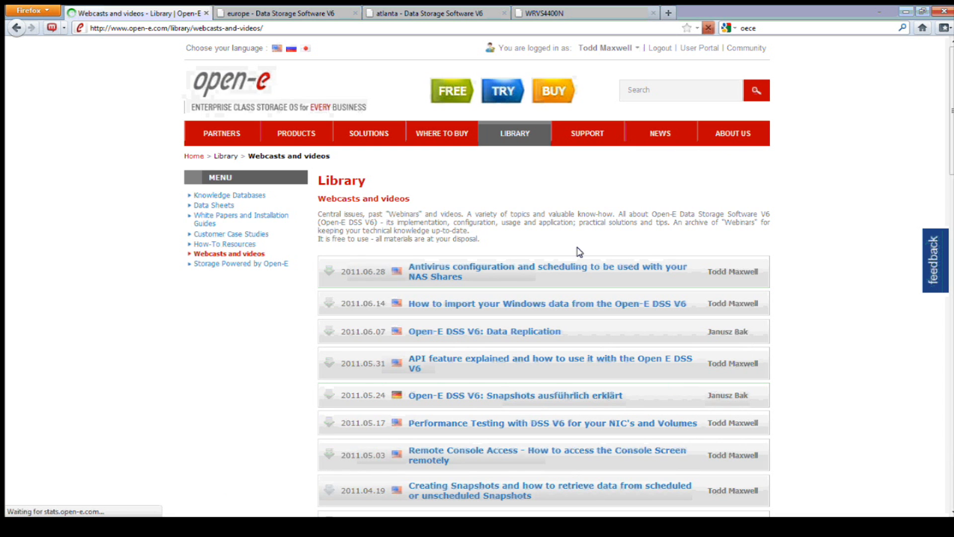
scroll(790, 292, down, 3)
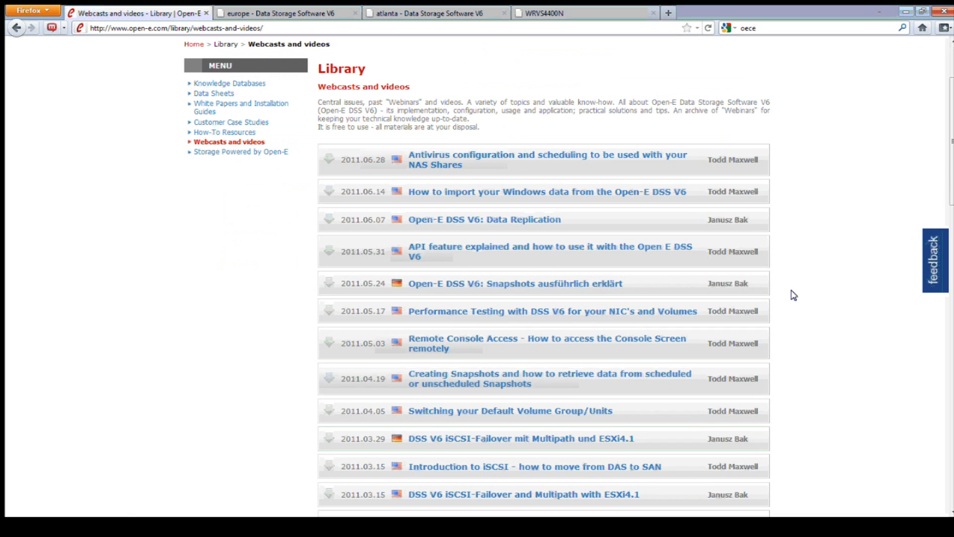
scroll(794, 295, down, 3)
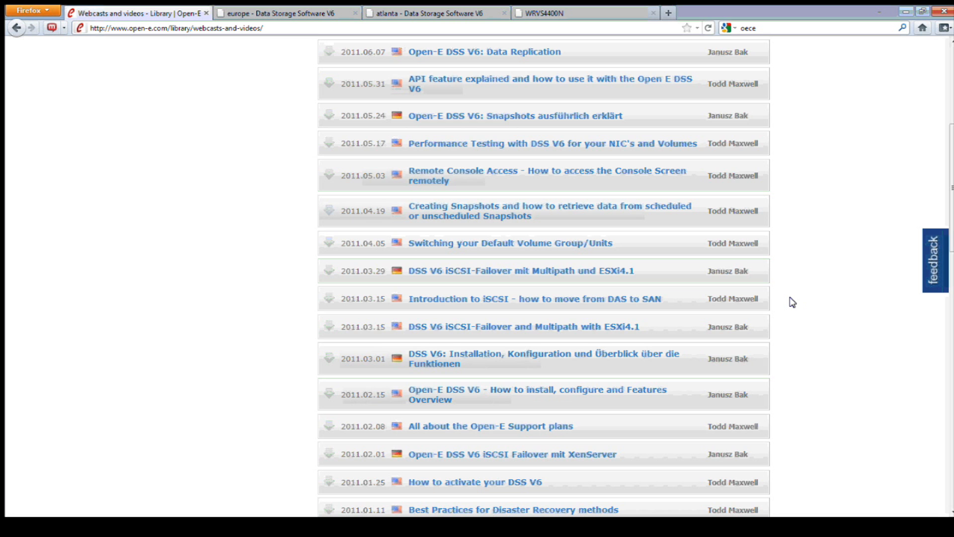
scroll(793, 301, up, 5)
Step: Open the library's How-To Resources and expand the Open-E Replications section
mouse_move(515, 133)
click(561, 227)
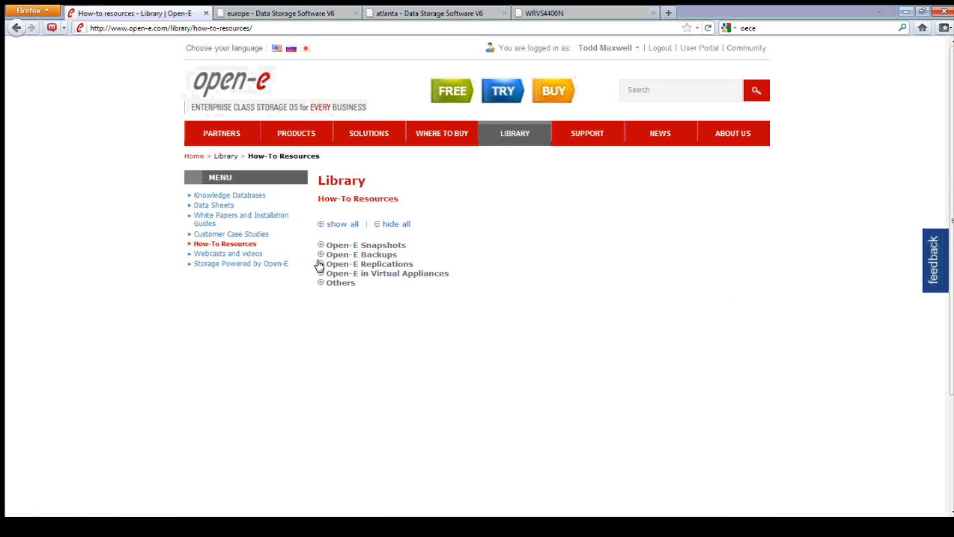
click(319, 265)
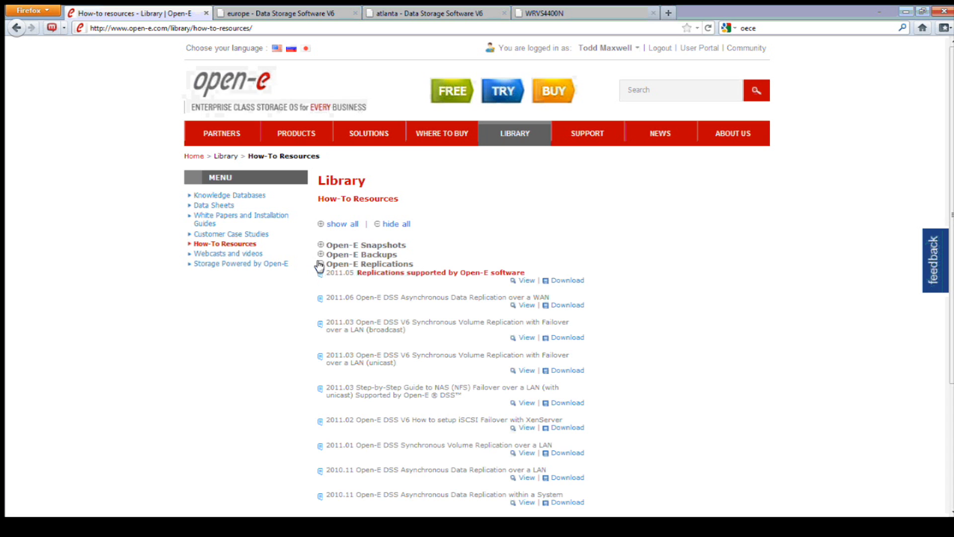
Step: Find the 2009.04 guide on Open-E DSS Synchronous Volume Replication over a WAN among the replication resources and highlight its title
scroll(607, 278, down, 2)
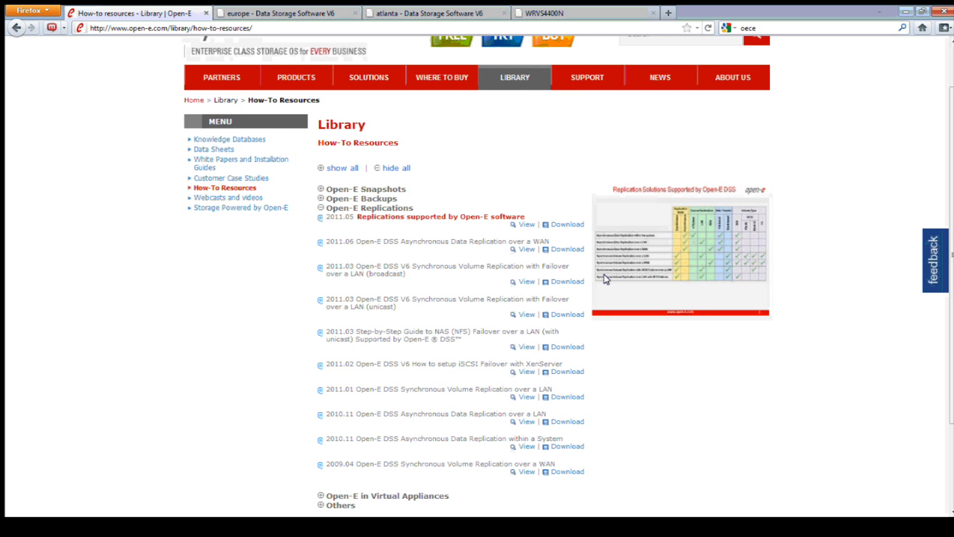
scroll(606, 279, down, 3)
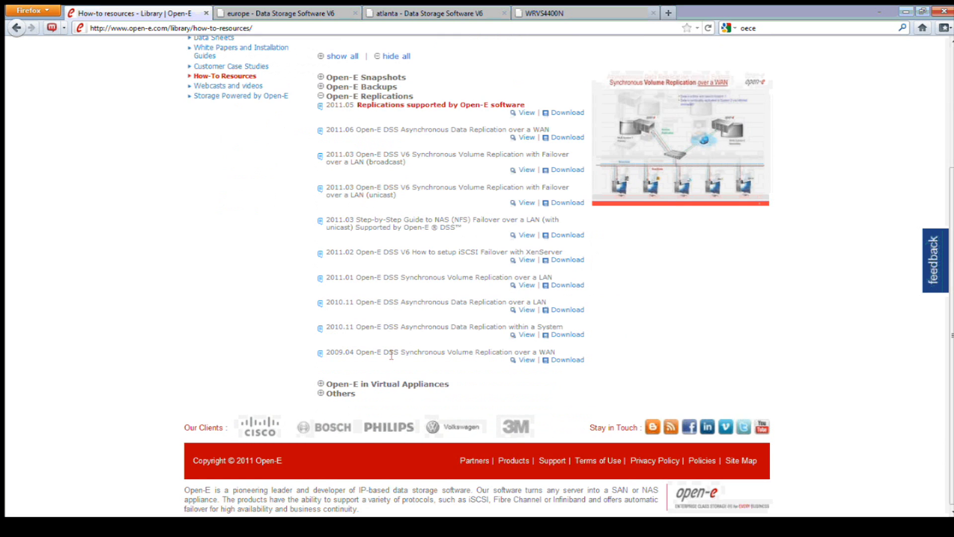
drag(388, 352, 489, 360)
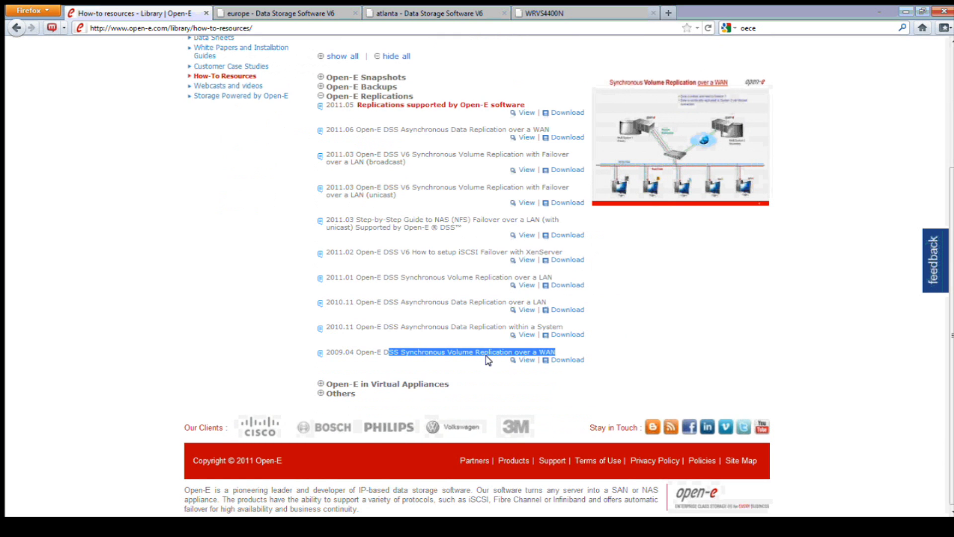
click(648, 338)
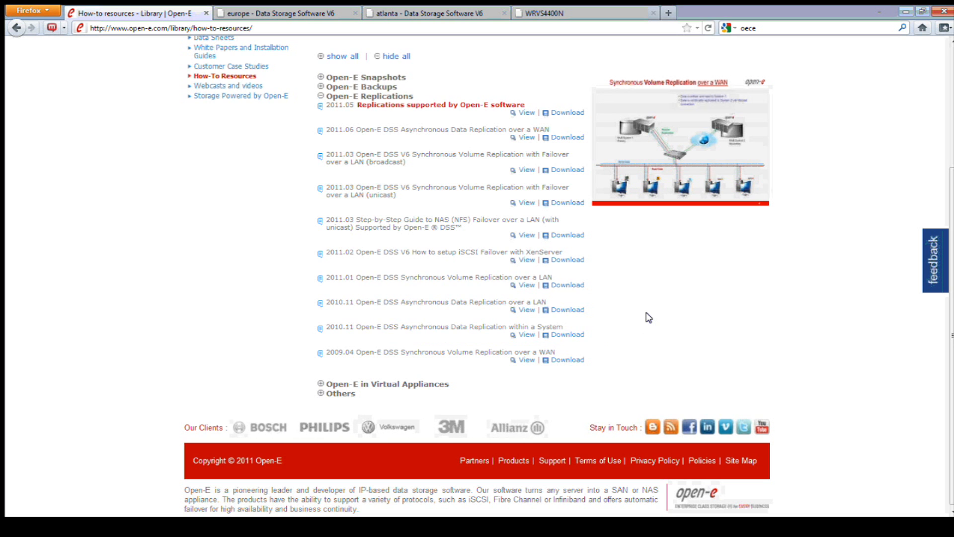
scroll(649, 317, up, 3)
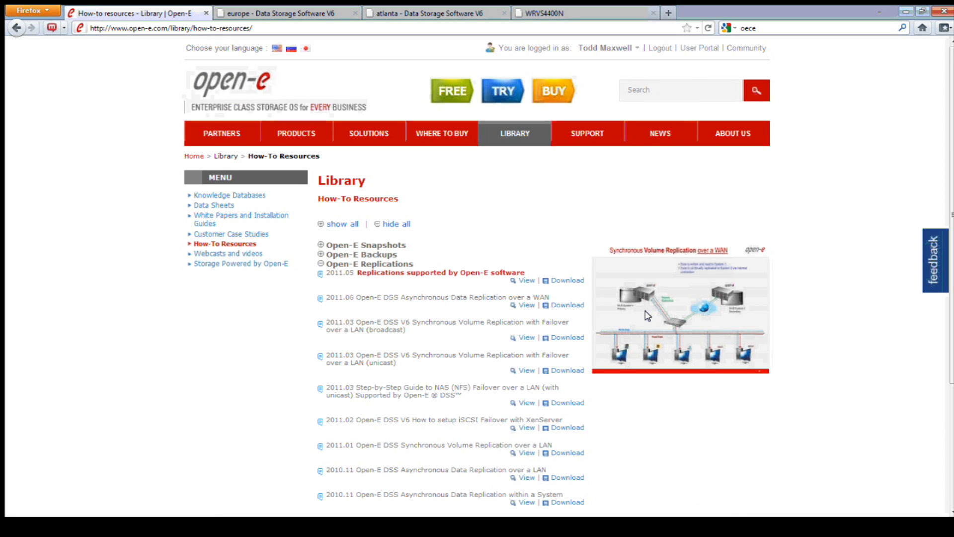
Step: Return to the Open-E home page and look through the resource categories offered under News
click(273, 88)
mouse_move(645, 137)
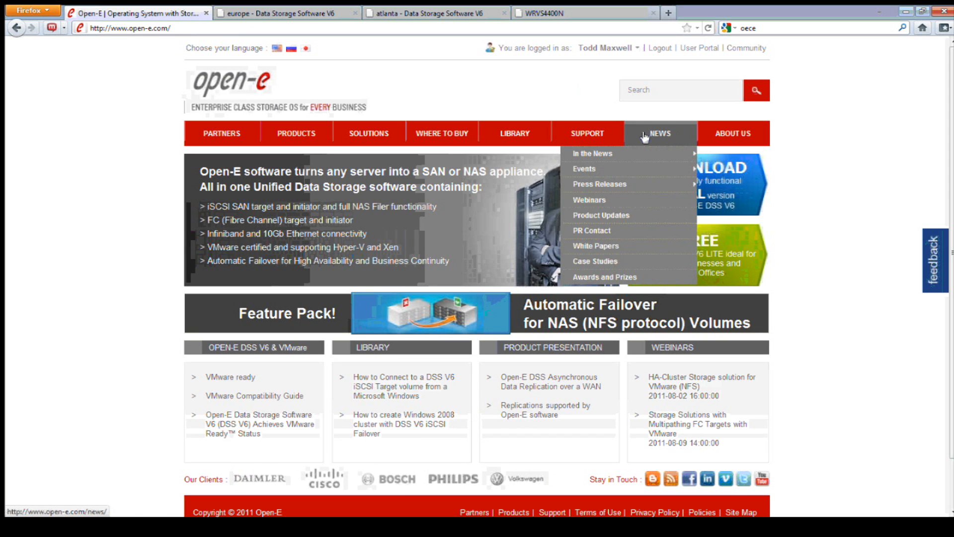
mouse_move(710, 135)
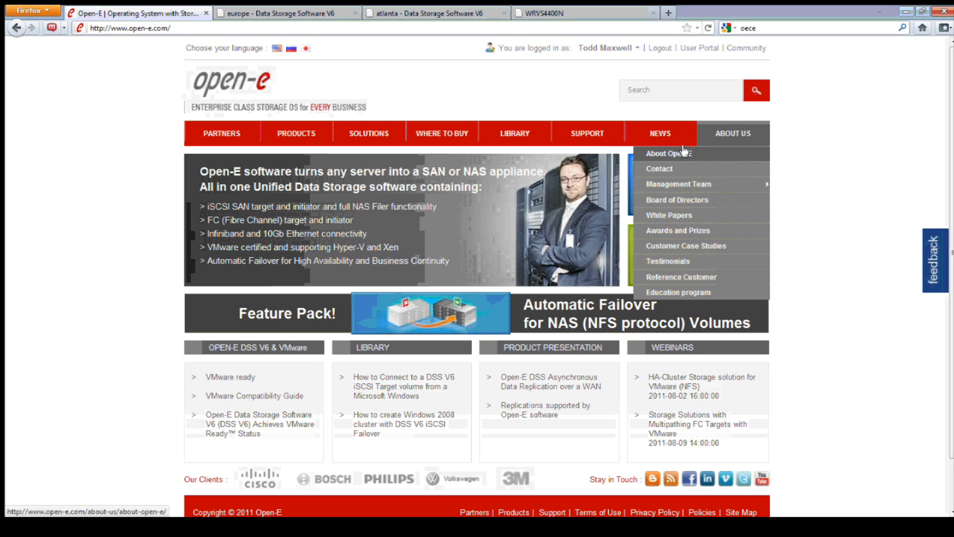
mouse_move(625, 188)
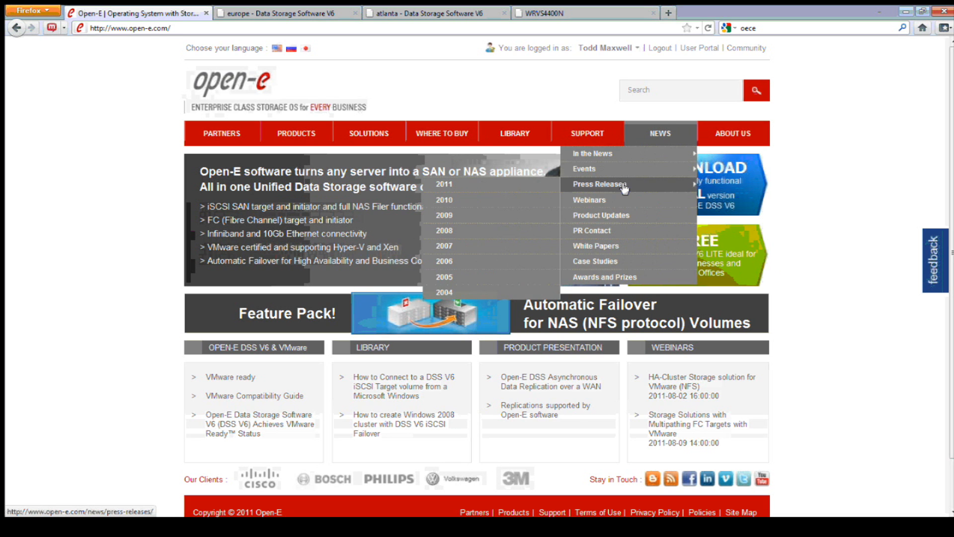